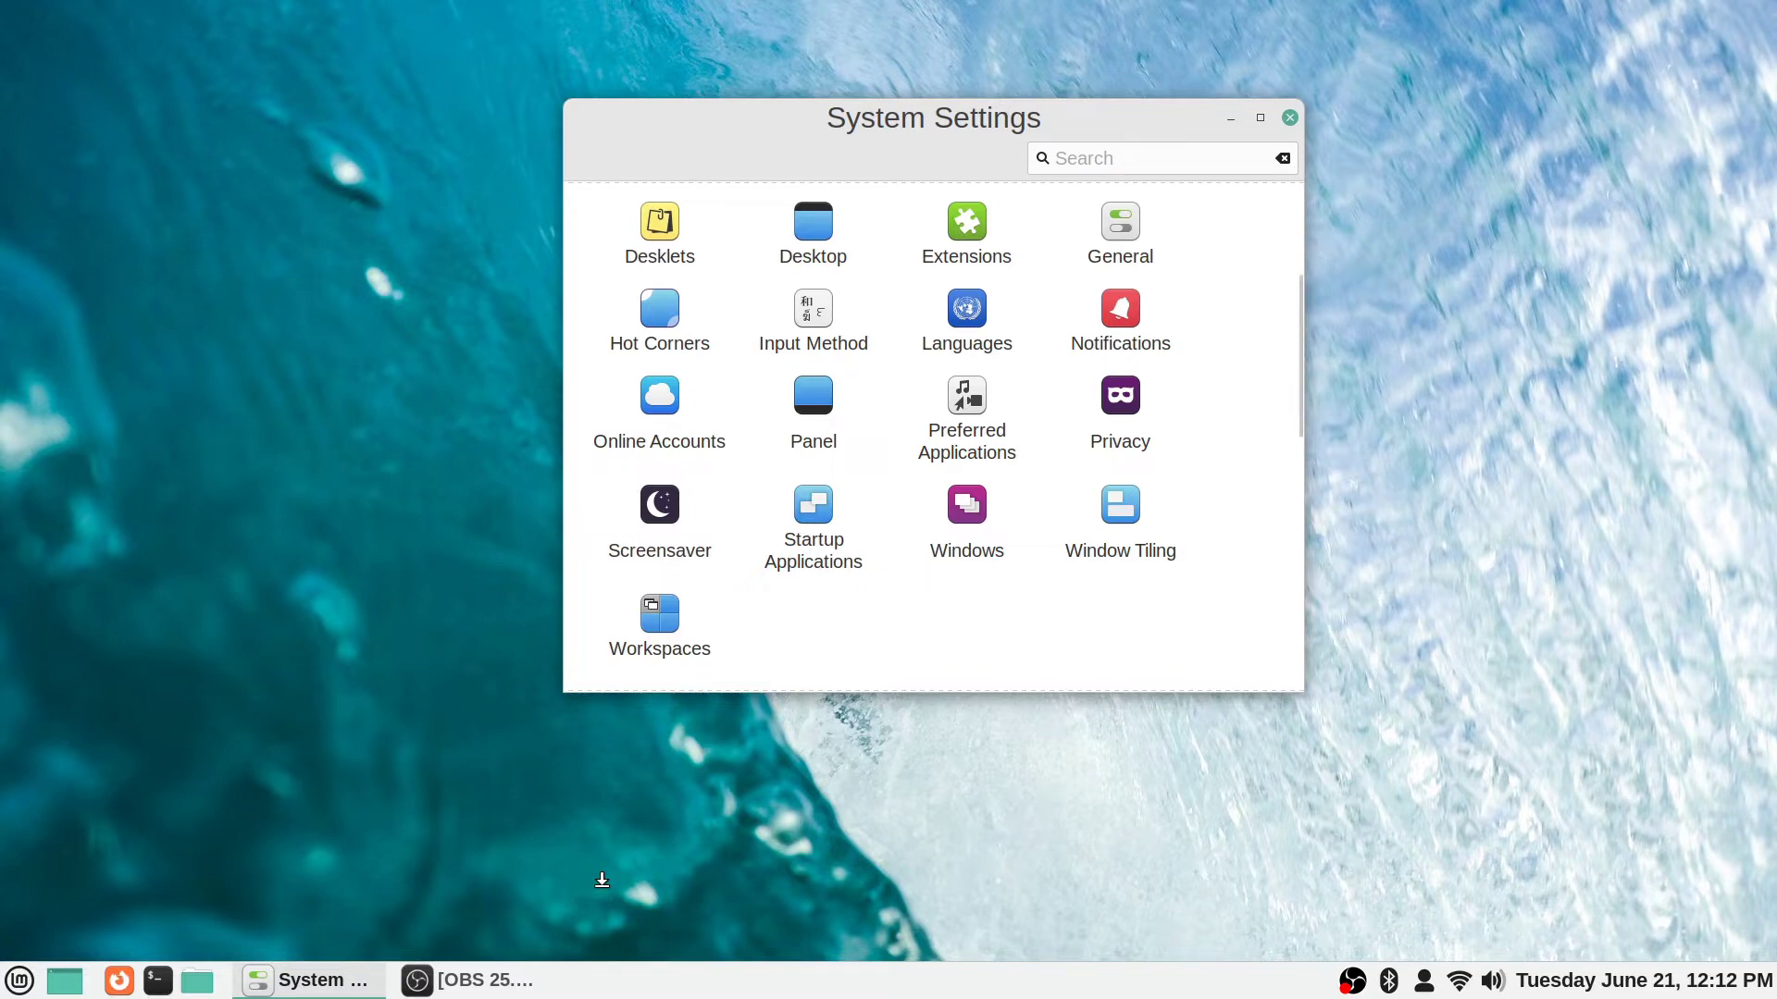
View the Preferred Applications Removable media tab, then return to the main settings overview
click(967, 417)
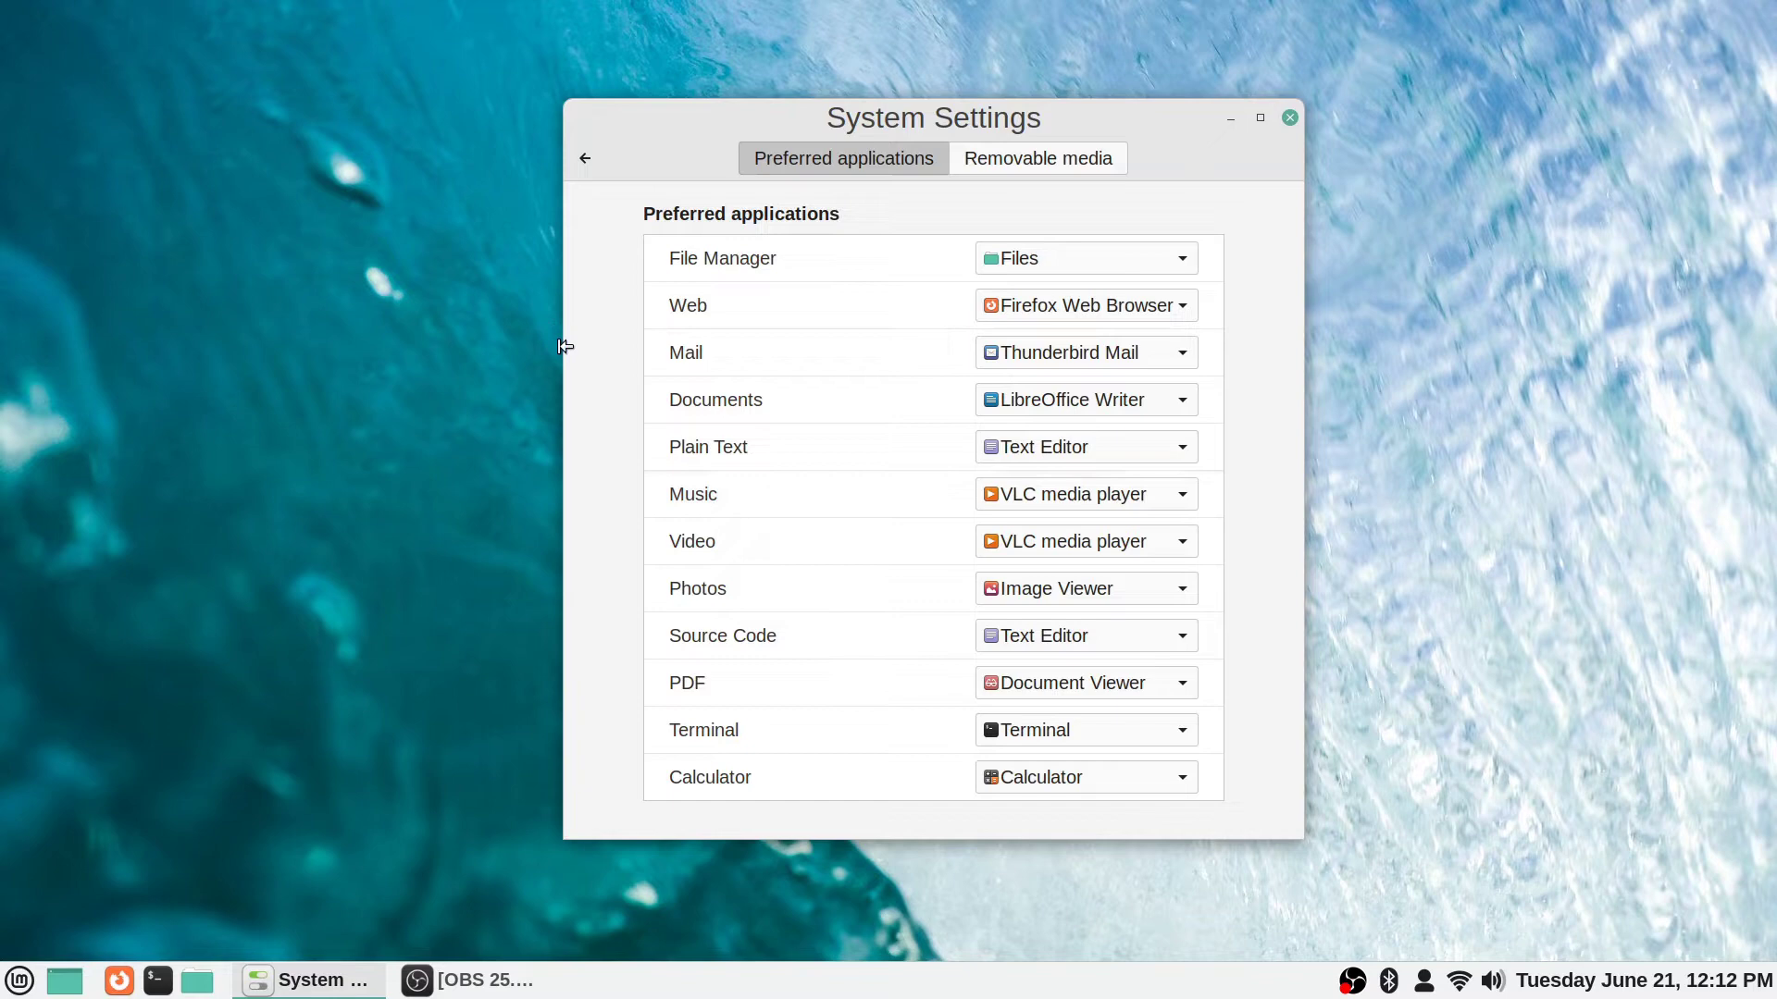
key(ctrl+Page_Down)
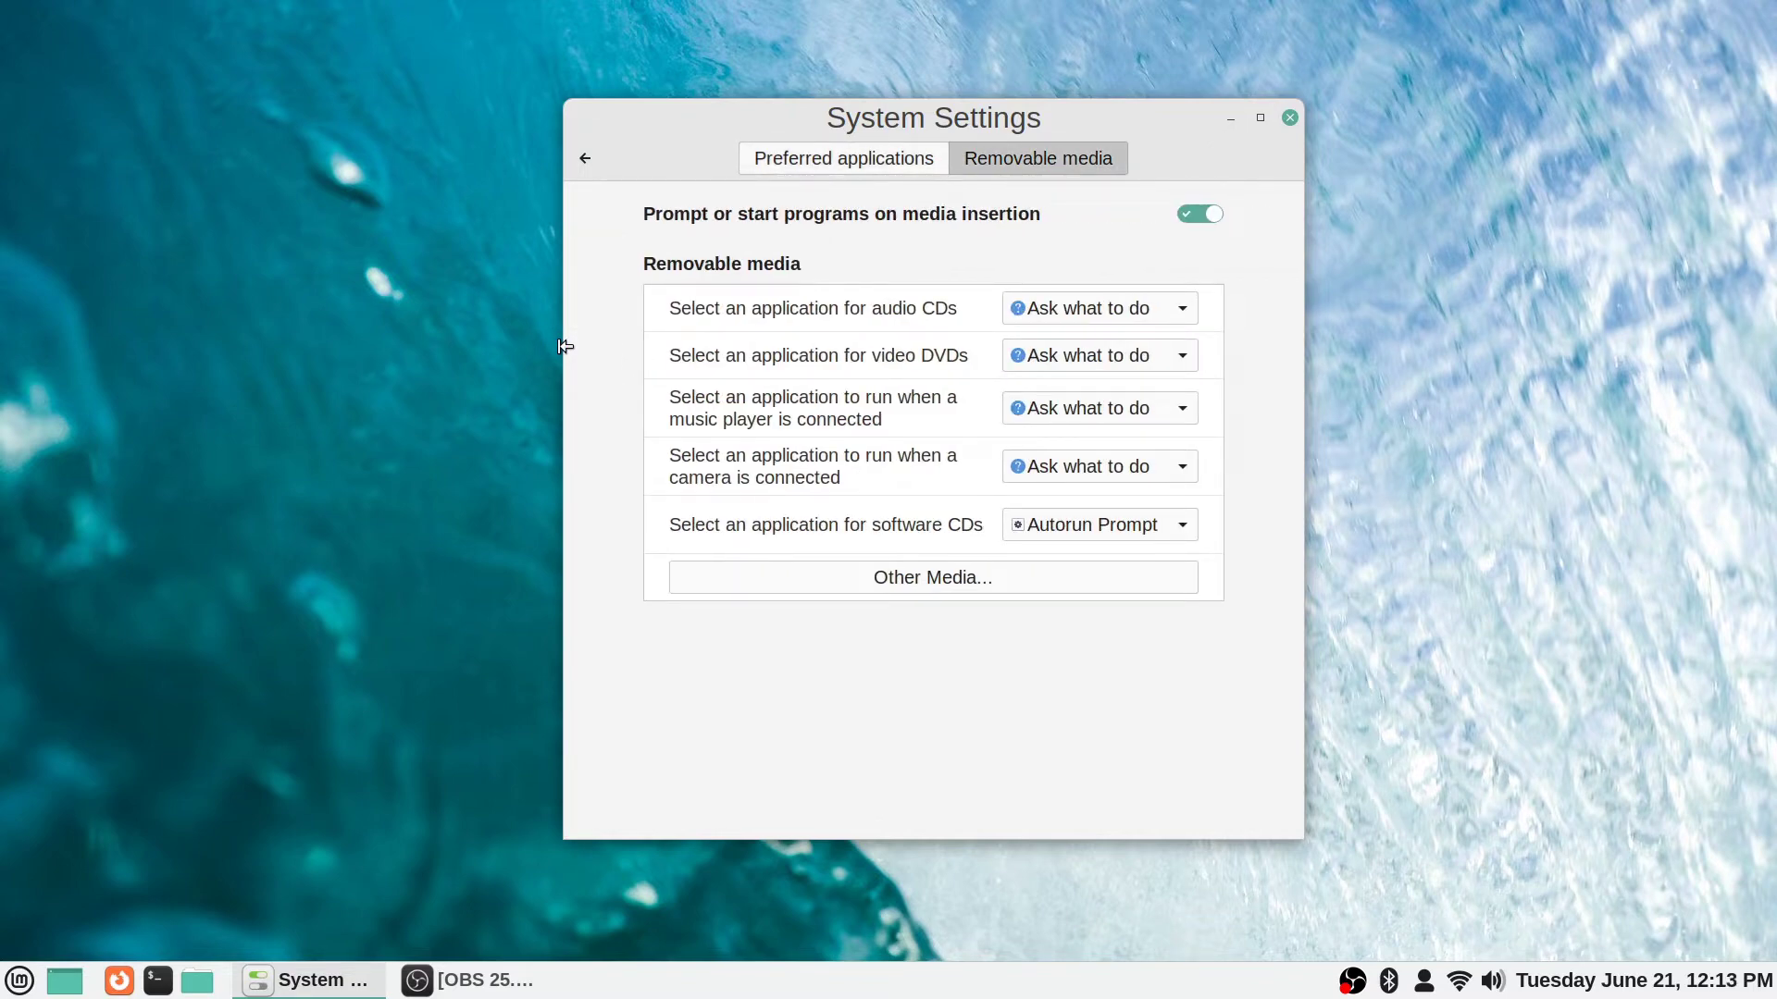
key(alt+Left)
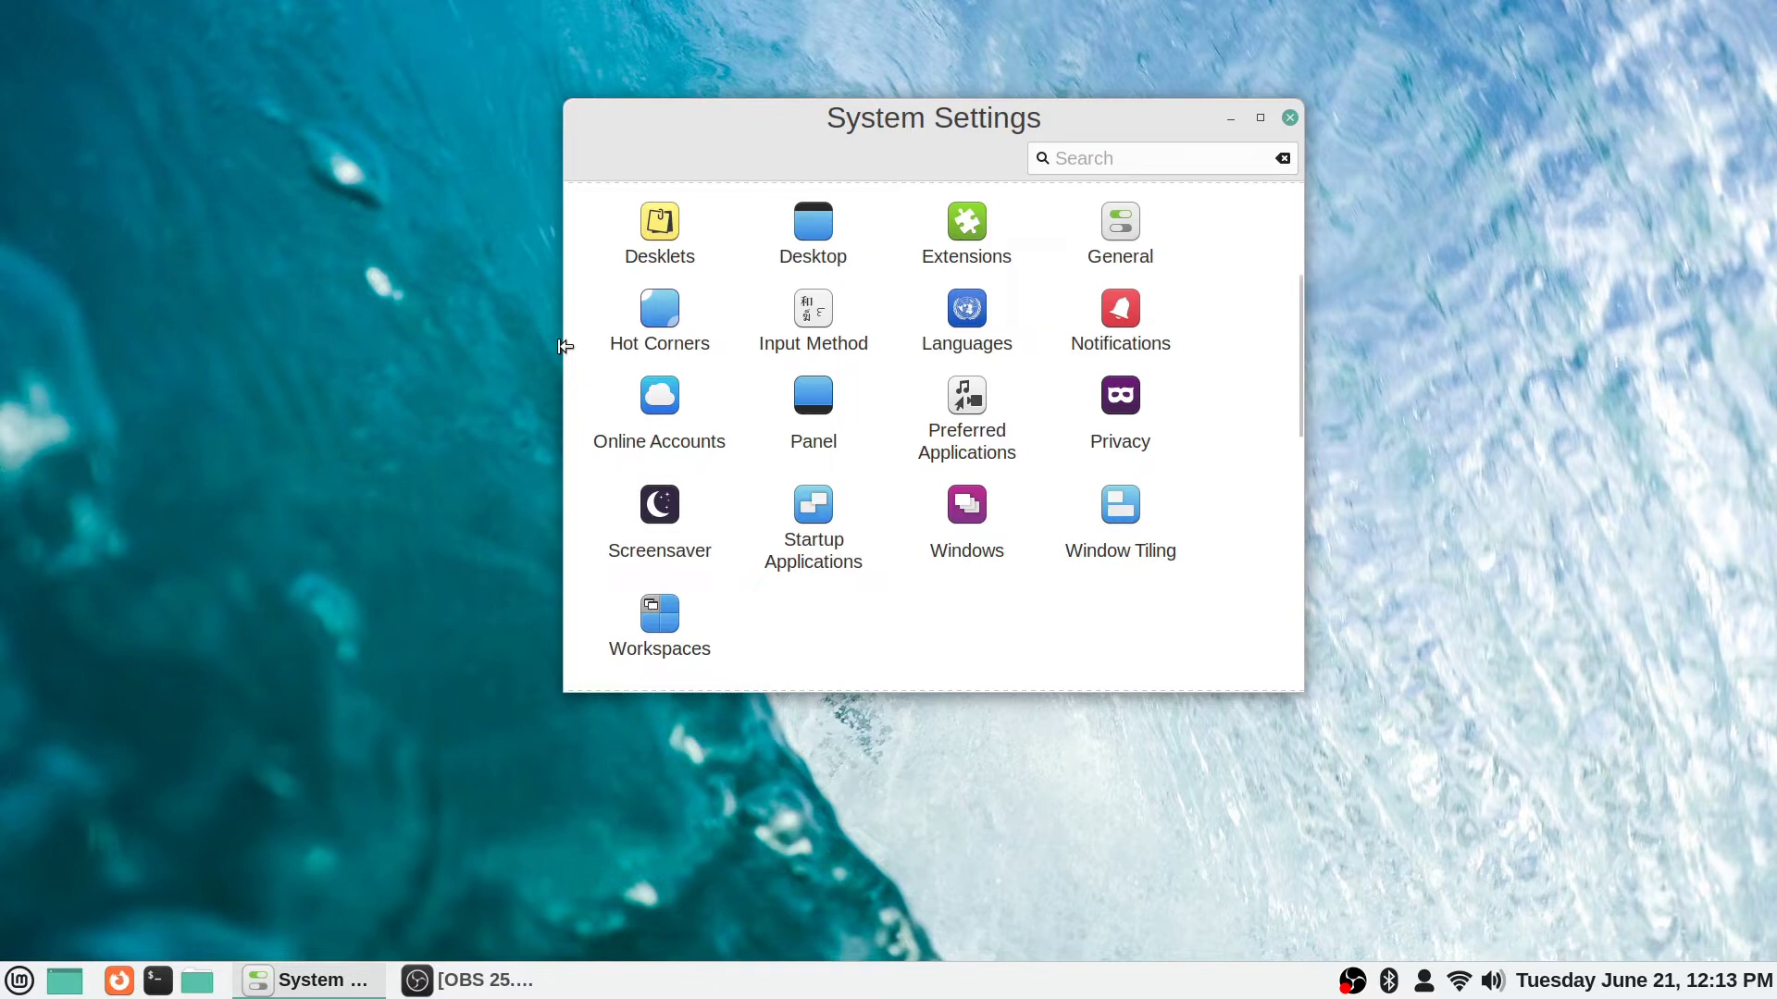
Open the Privacy page, then show the Recent Files category in the application menu
key(Return)
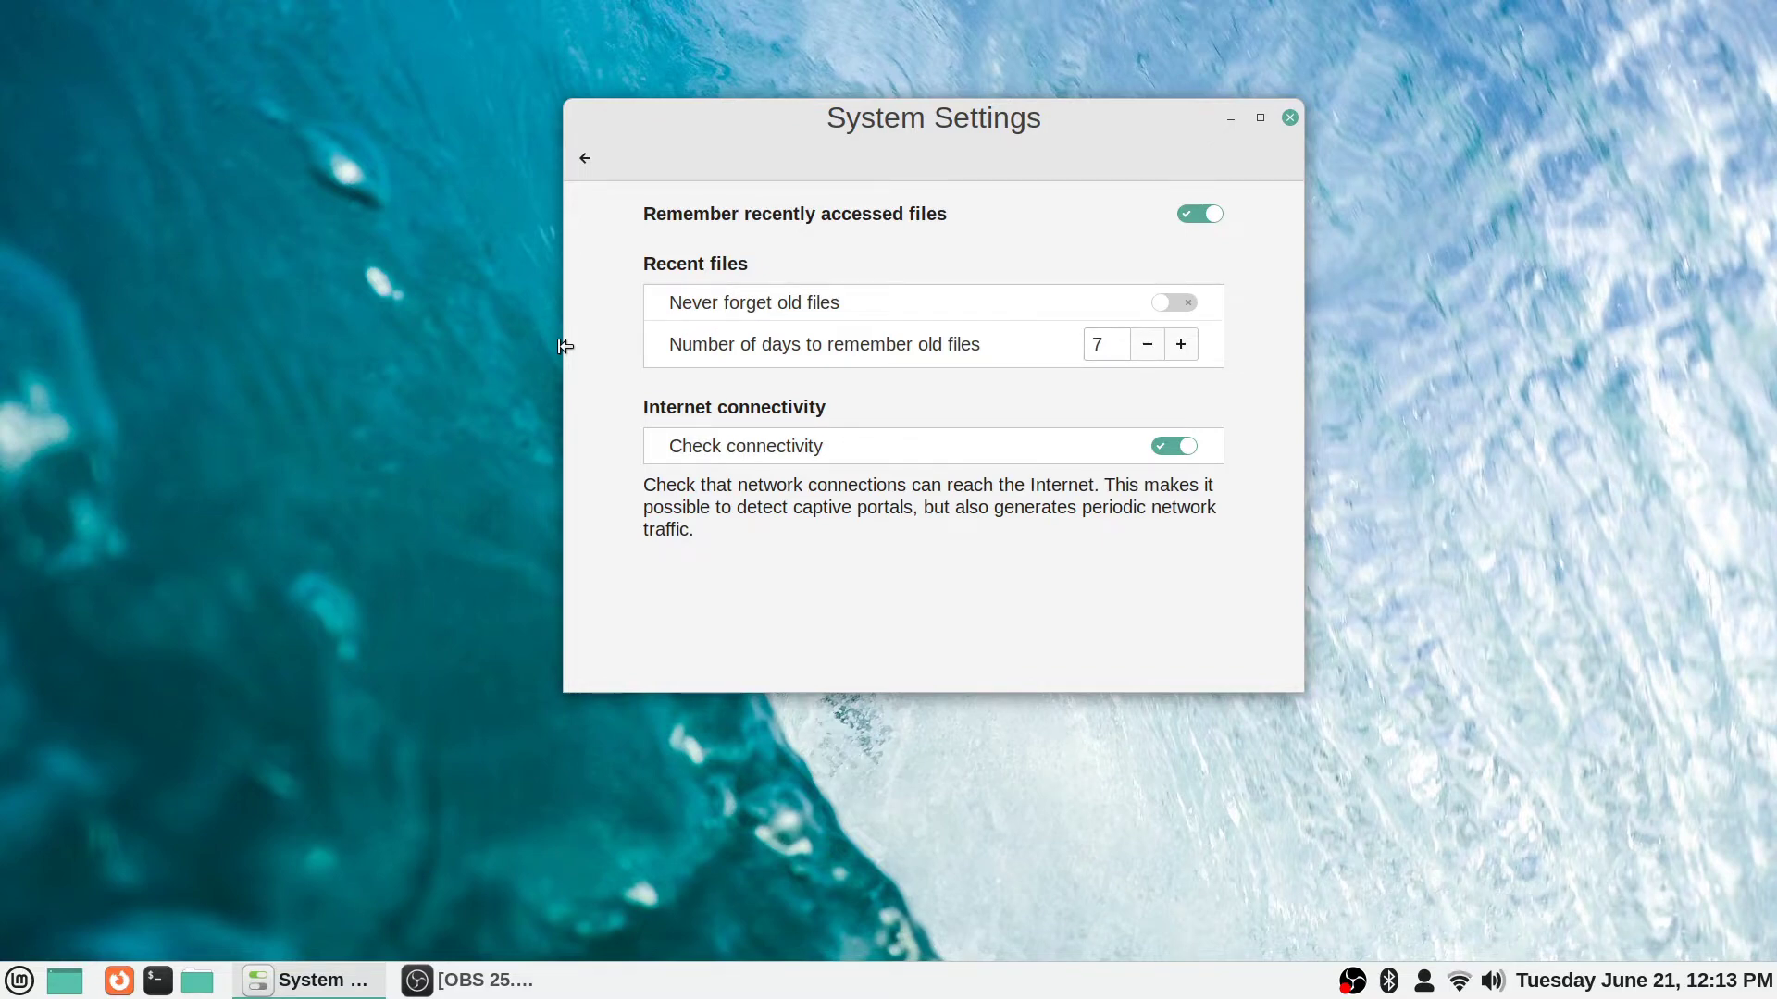
key(super)
key(Up)
key(Up)
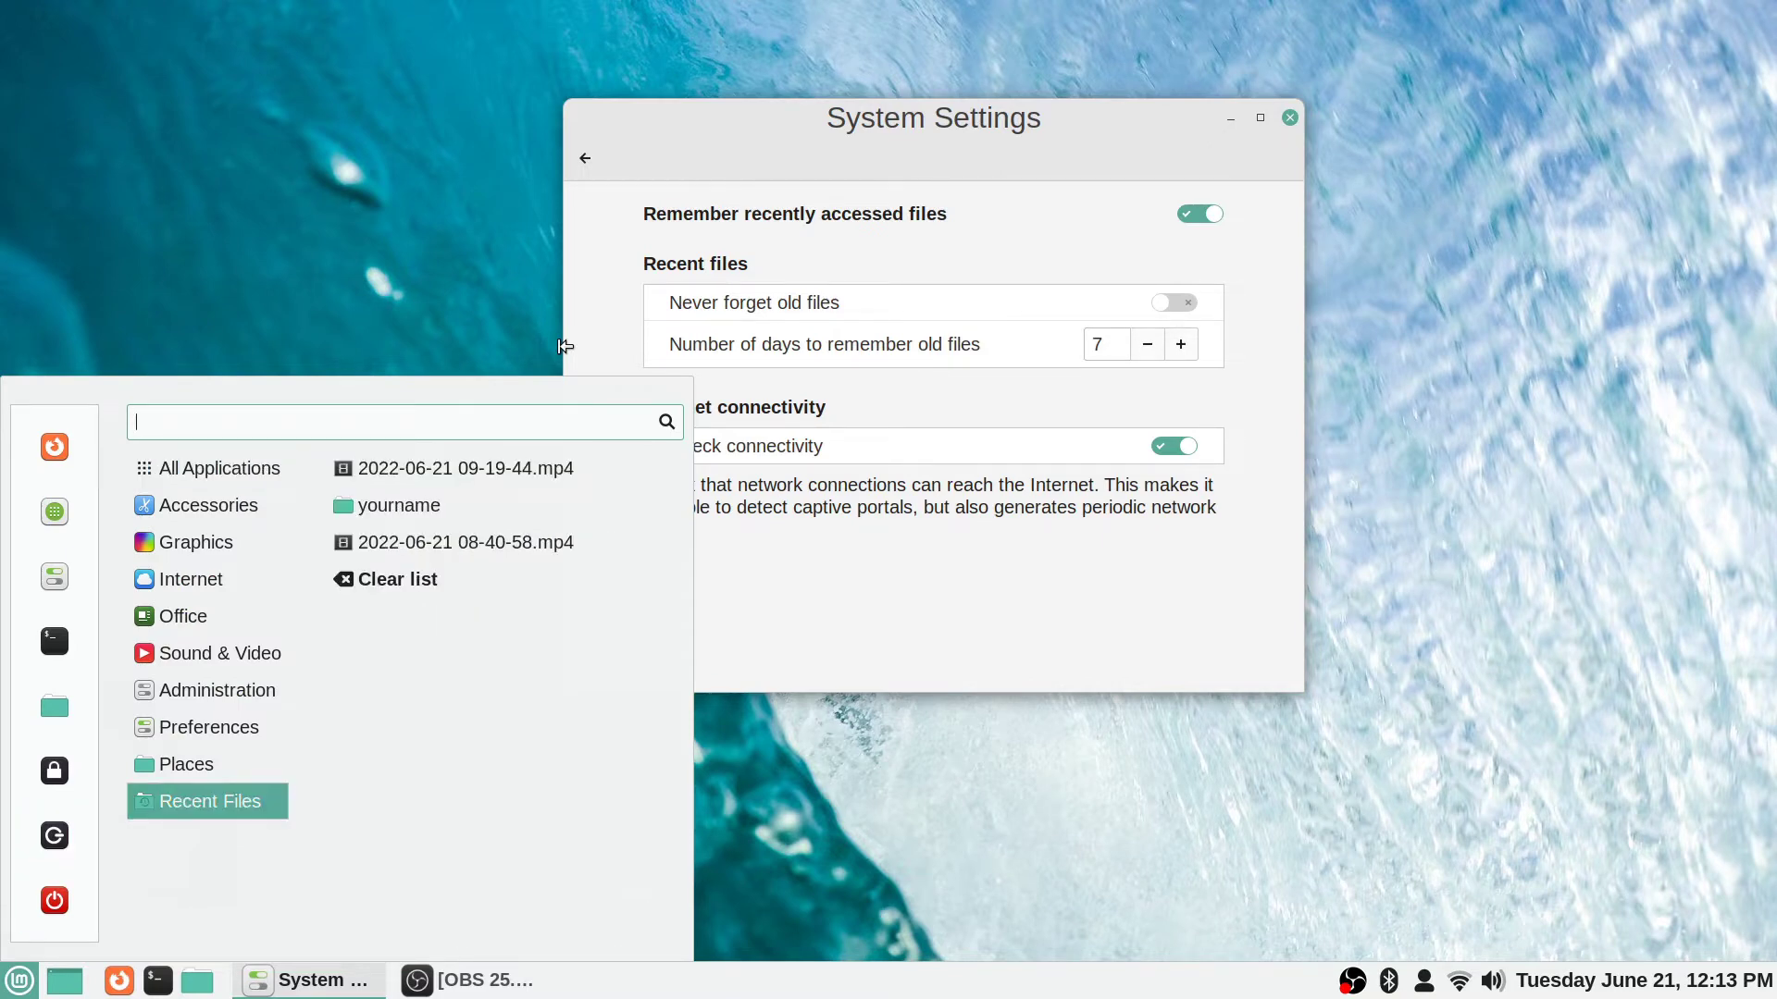
Browse the three Recent Files entries in the menu, then close the menu
key(Right)
key(Down)
key(Down)
key(Down)
key(Up)
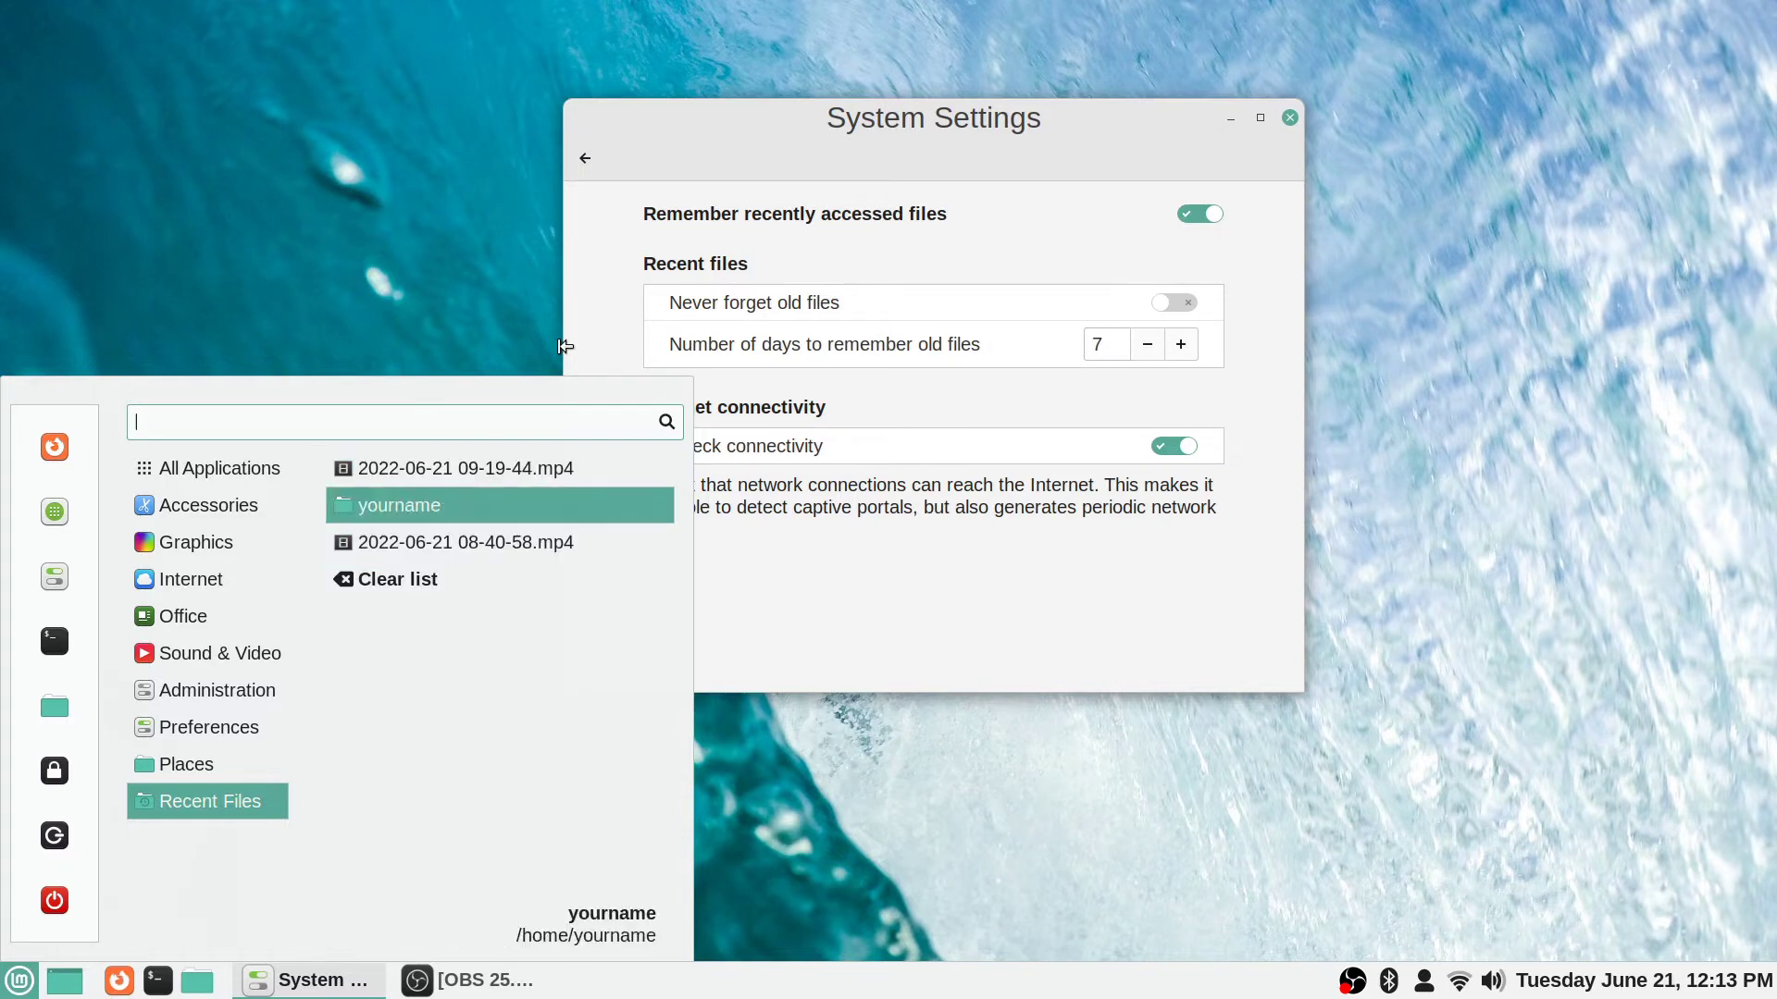
key(Up)
key(Down)
key(Down)
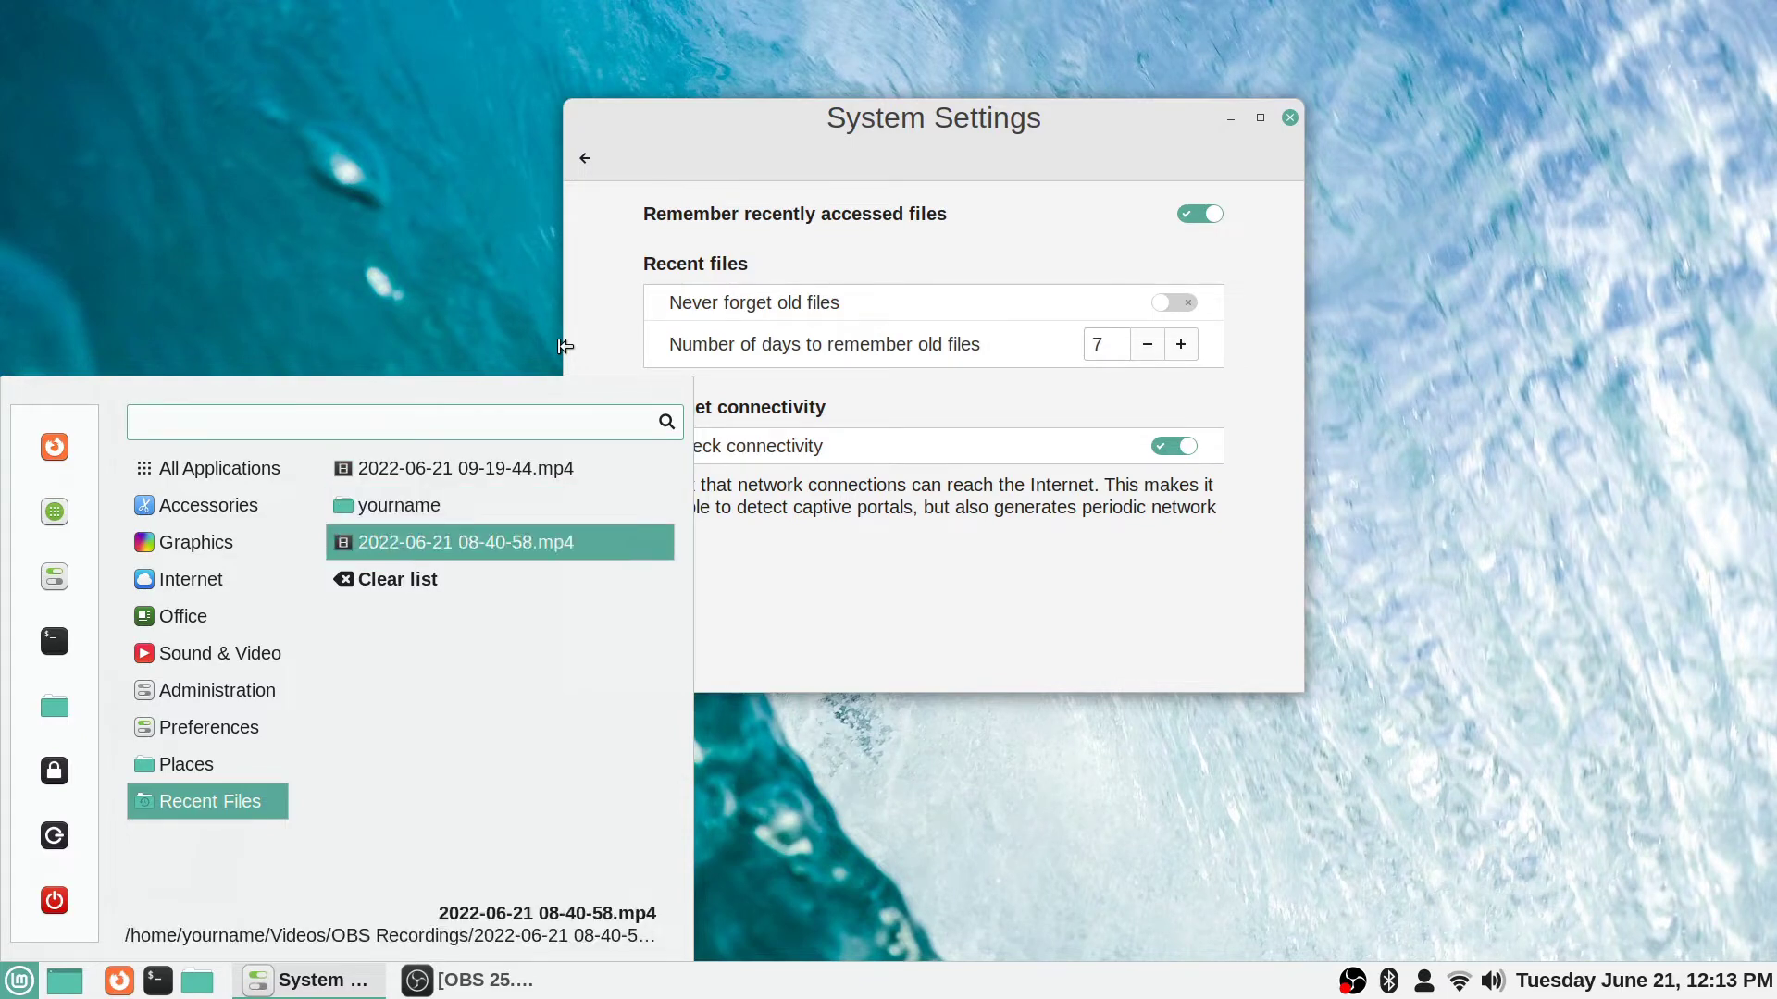
key(Down)
key(Down)
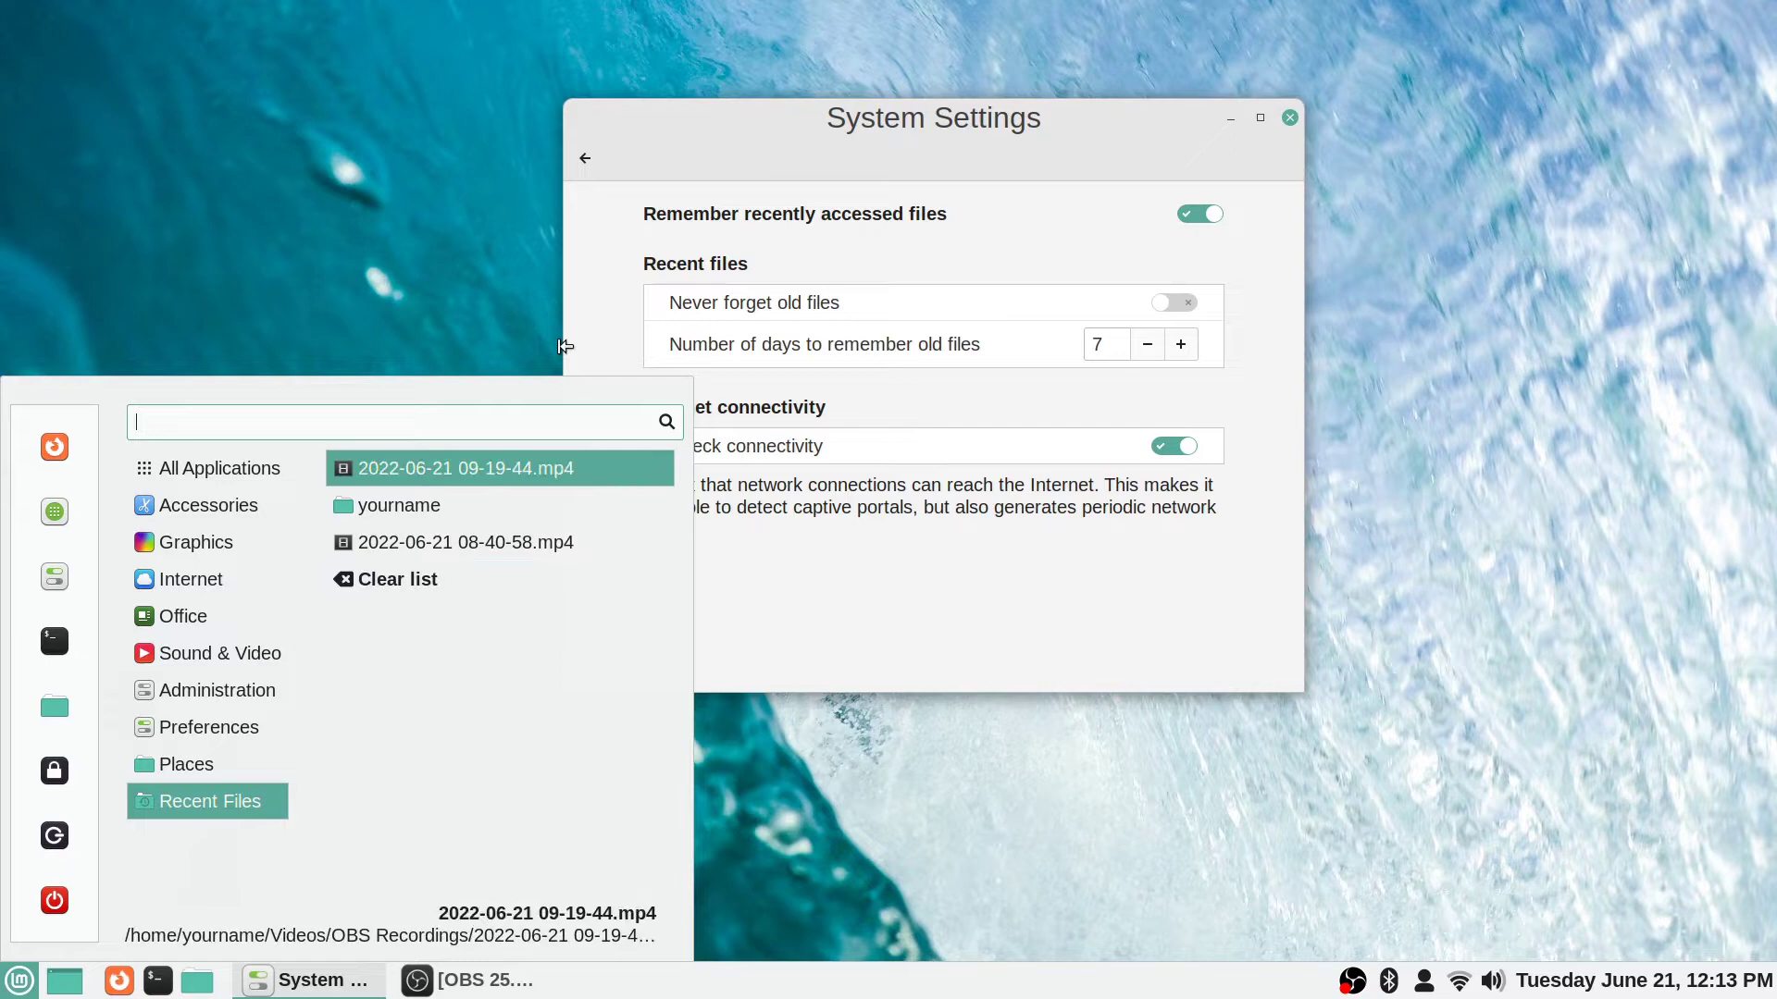
key(Down)
key(Down)
key(Left)
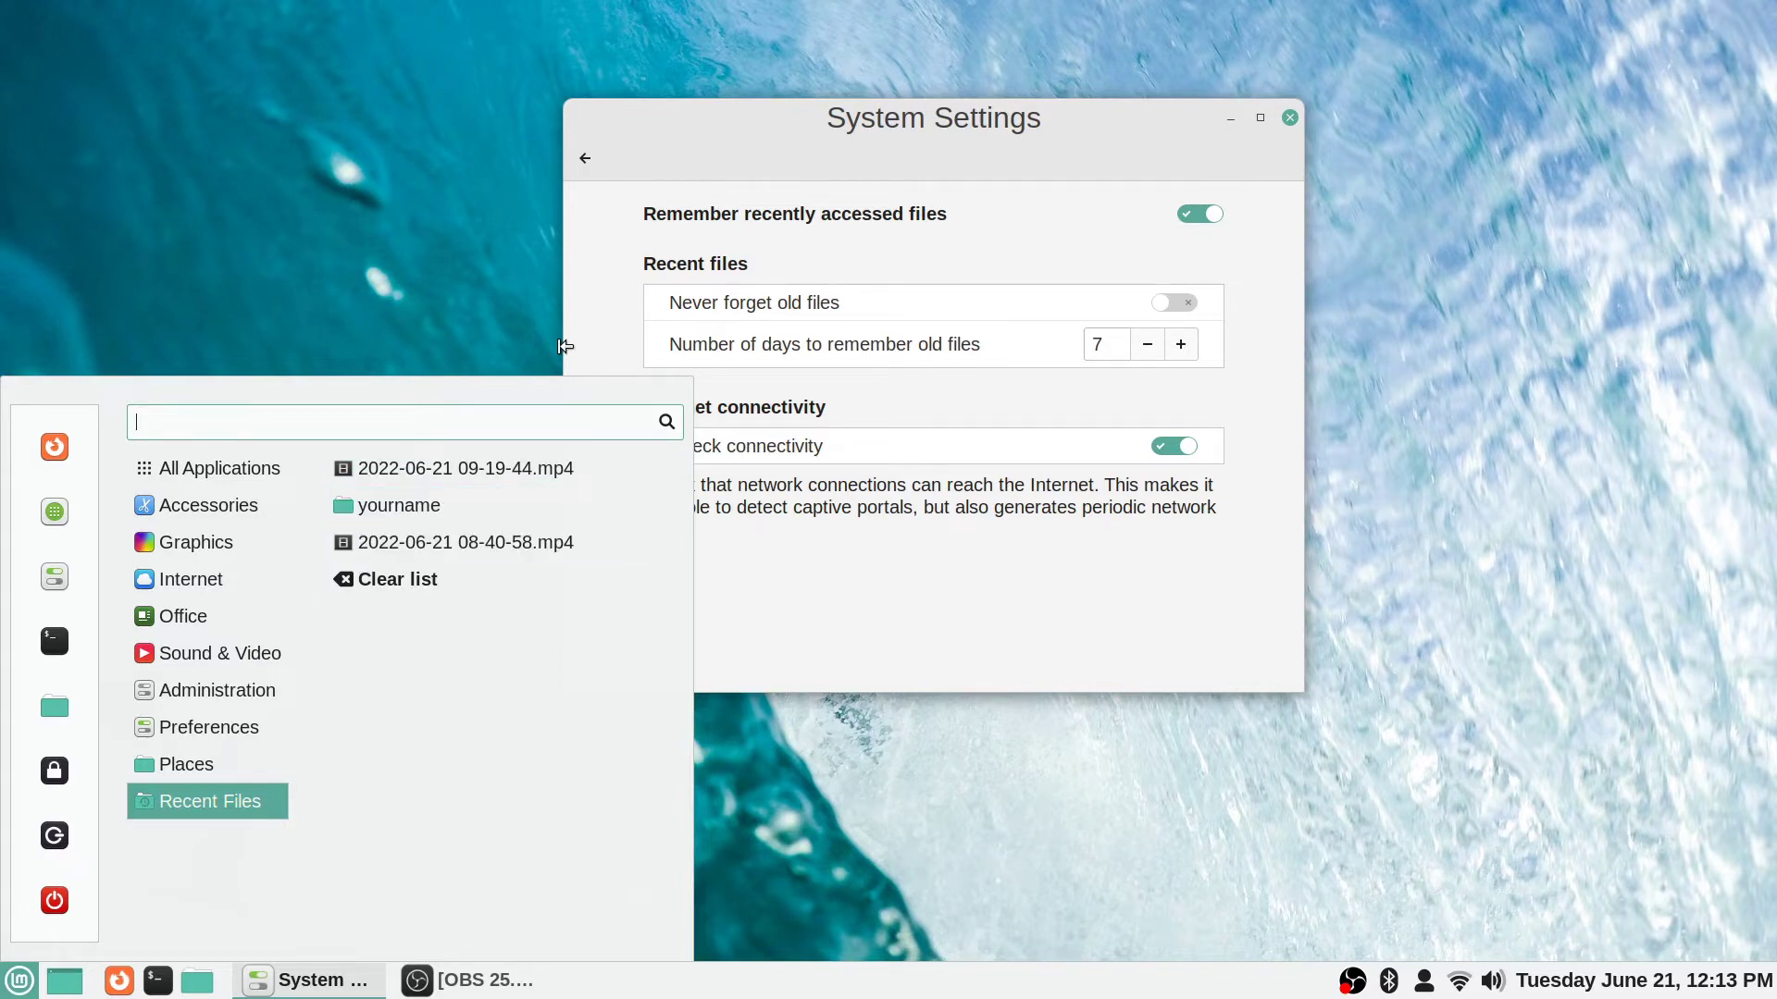
key(Escape)
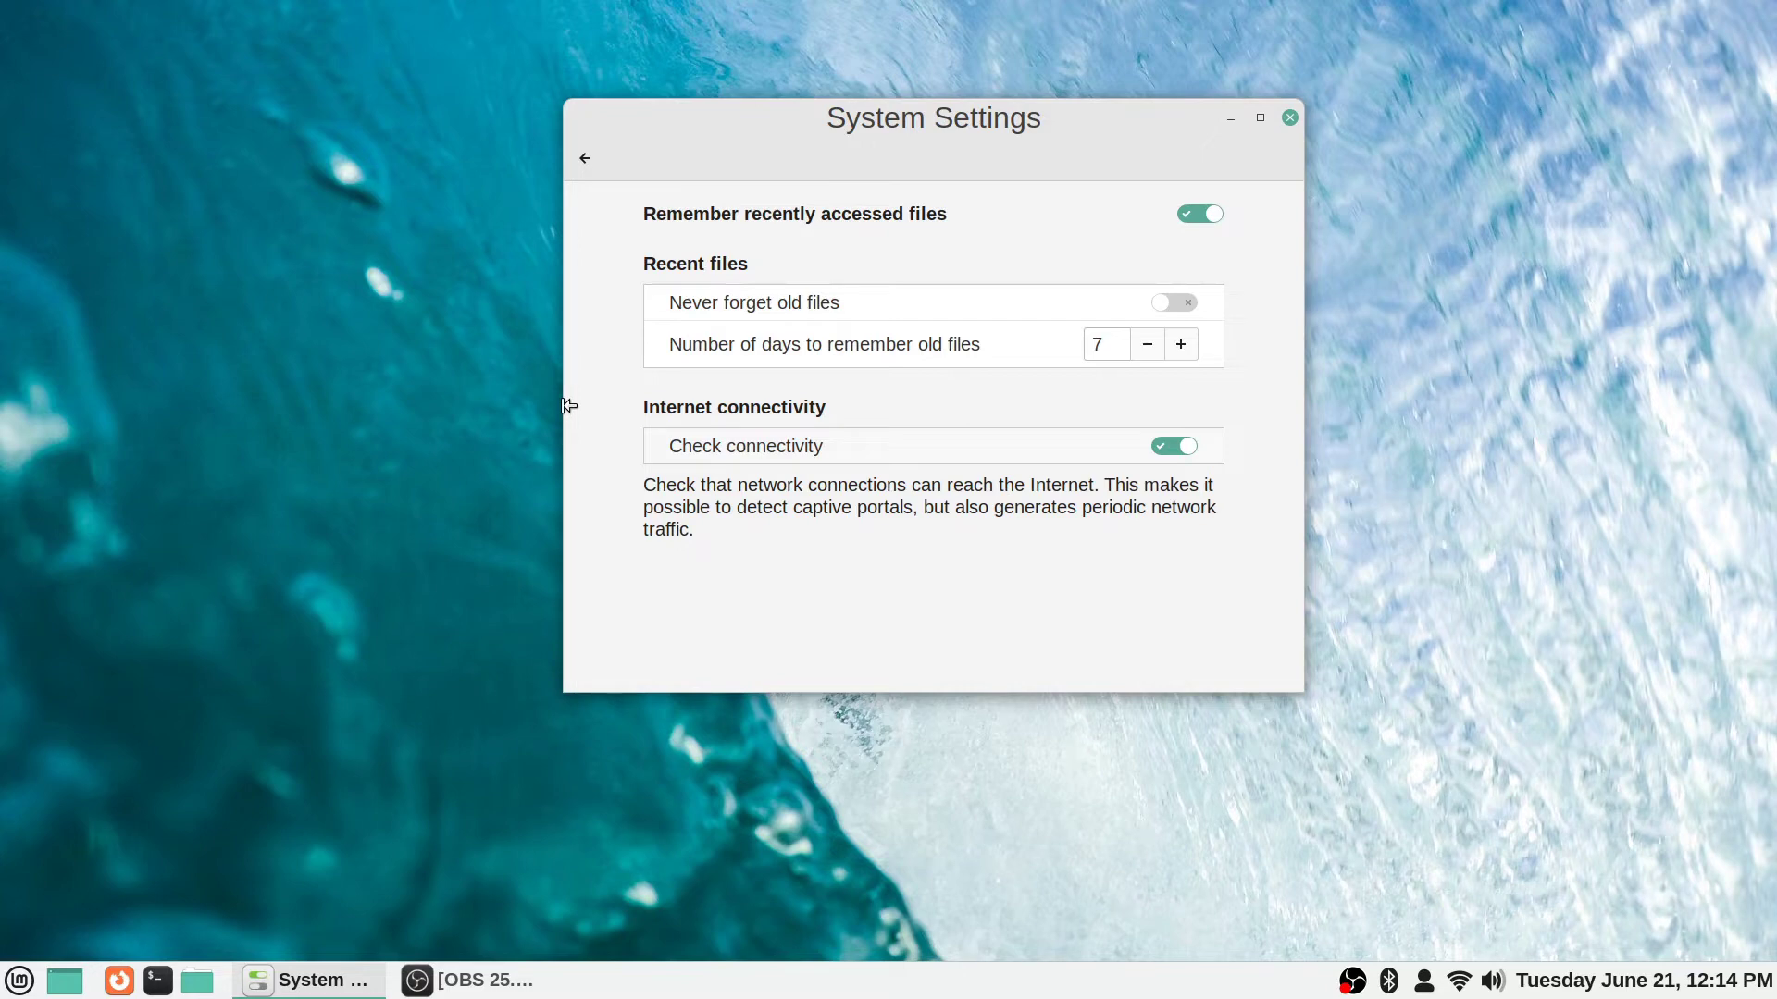
Return to the overview and open Screensaver, showing the 15-minute delay and Lock immediately
key(BackSpace)
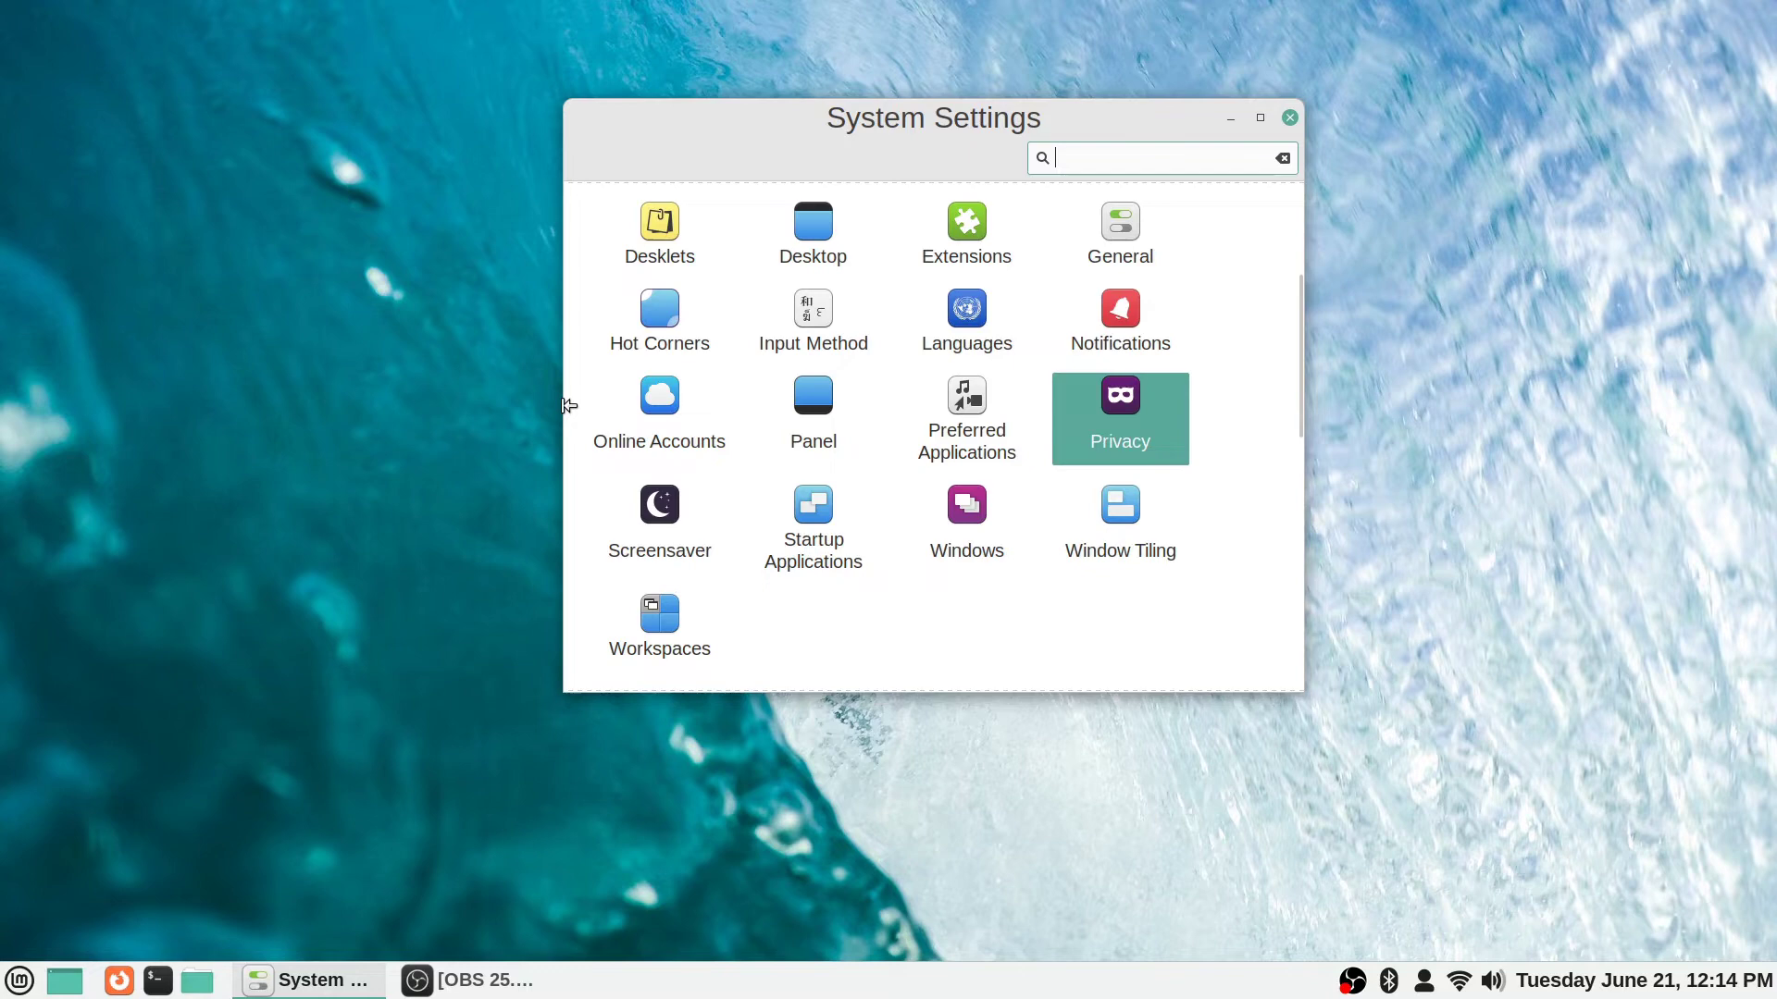
key(Down)
key(Left)
key(Left)
key(Left)
key(Return)
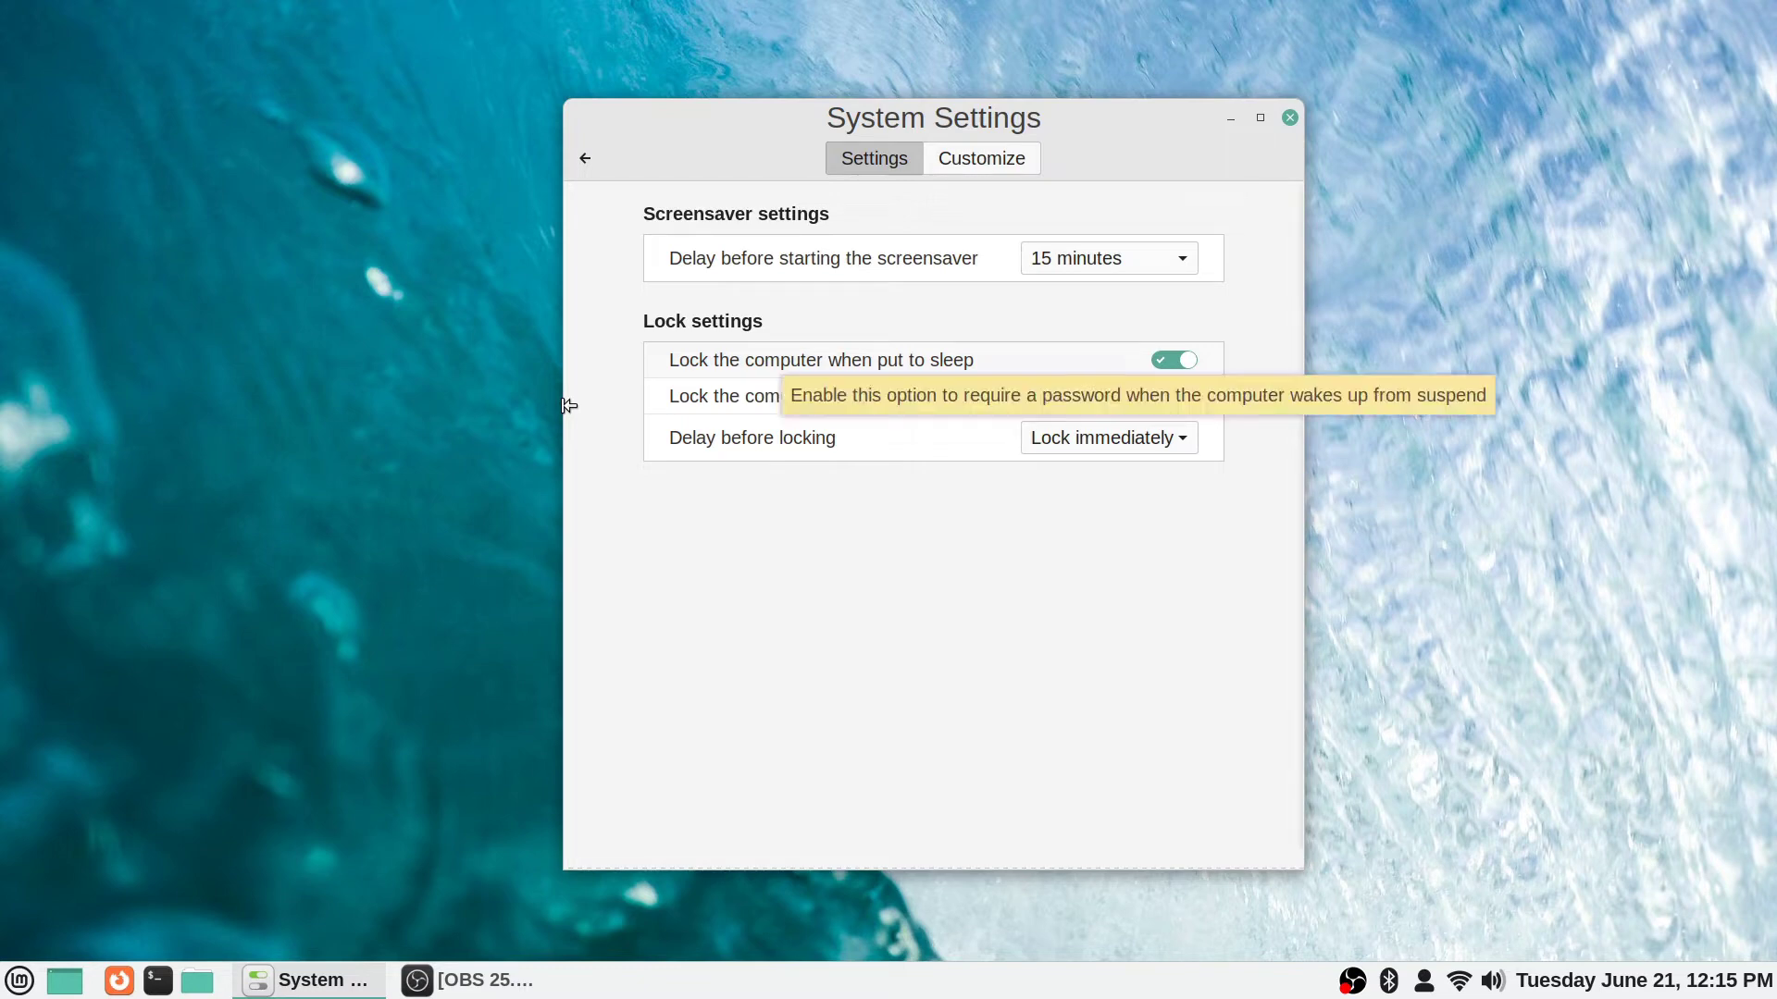
Browse the Delay before locking options, from 5 minutes to 1 hour, and keep Lock immediately
key(space)
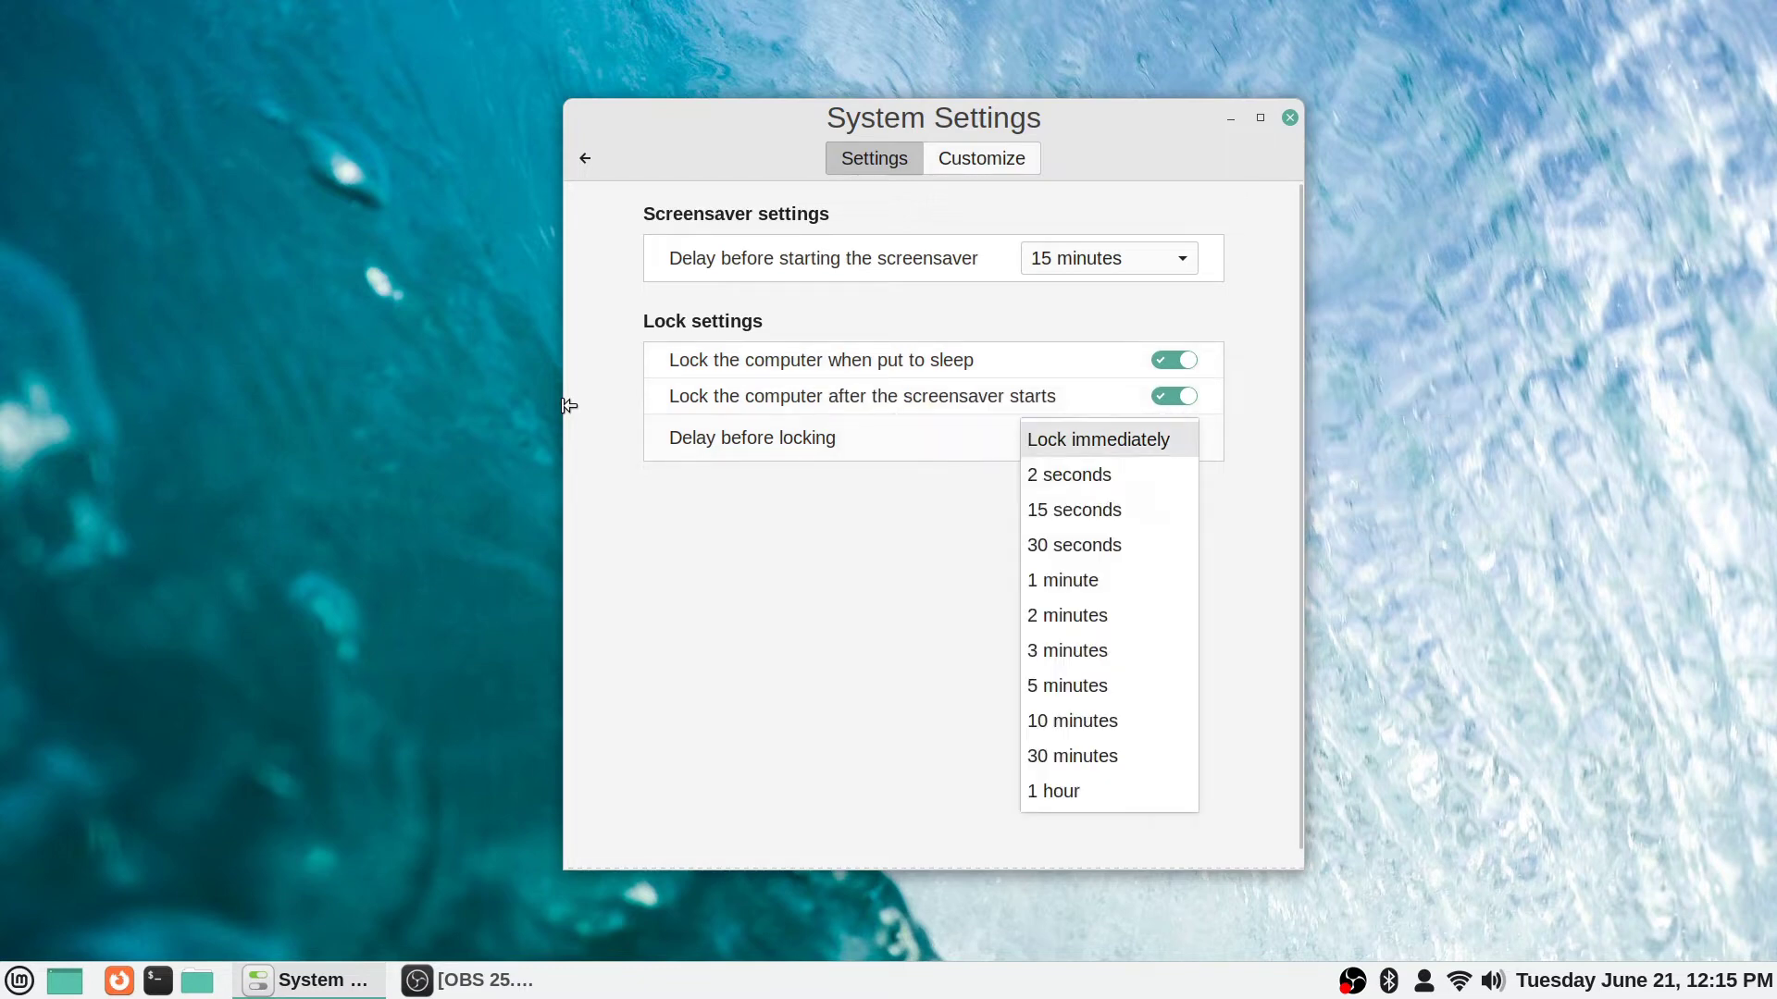
key(Down)
key(Down)
key(Down)
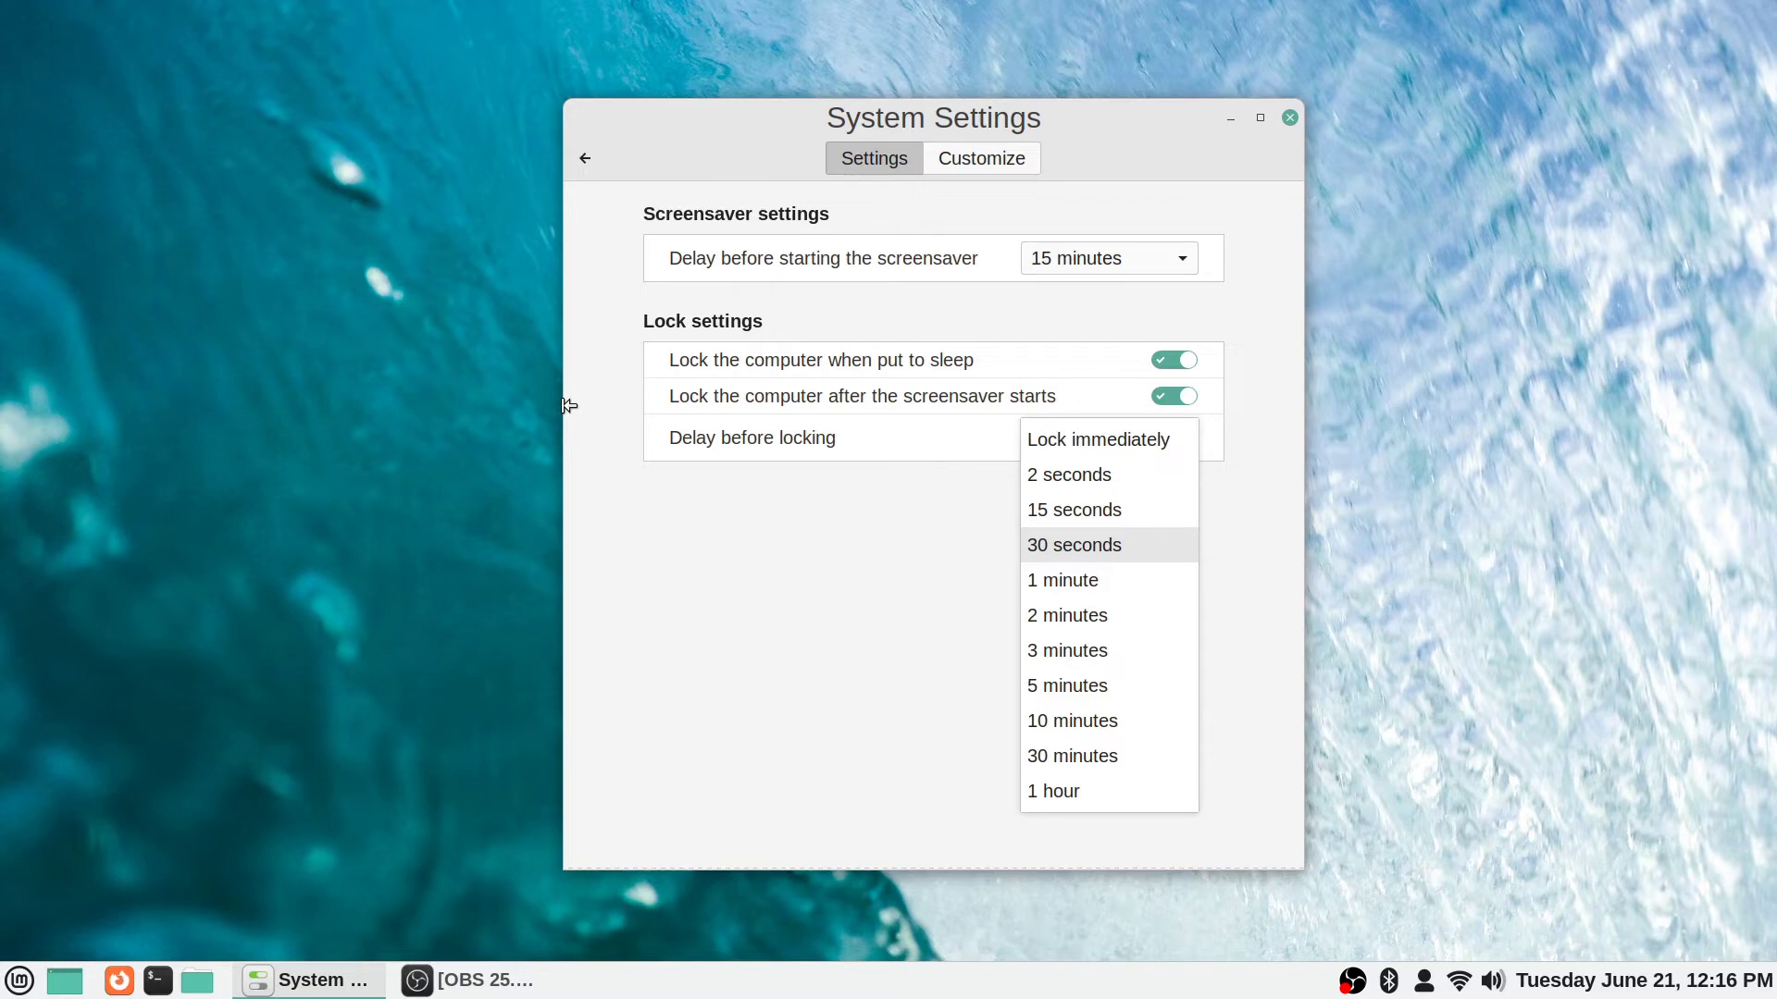
key(Up)
key(Down)
key(Up)
key(Down)
key(Down)
key(Down)
key(Down)
key(Down)
key(Down)
key(Down)
key(Down)
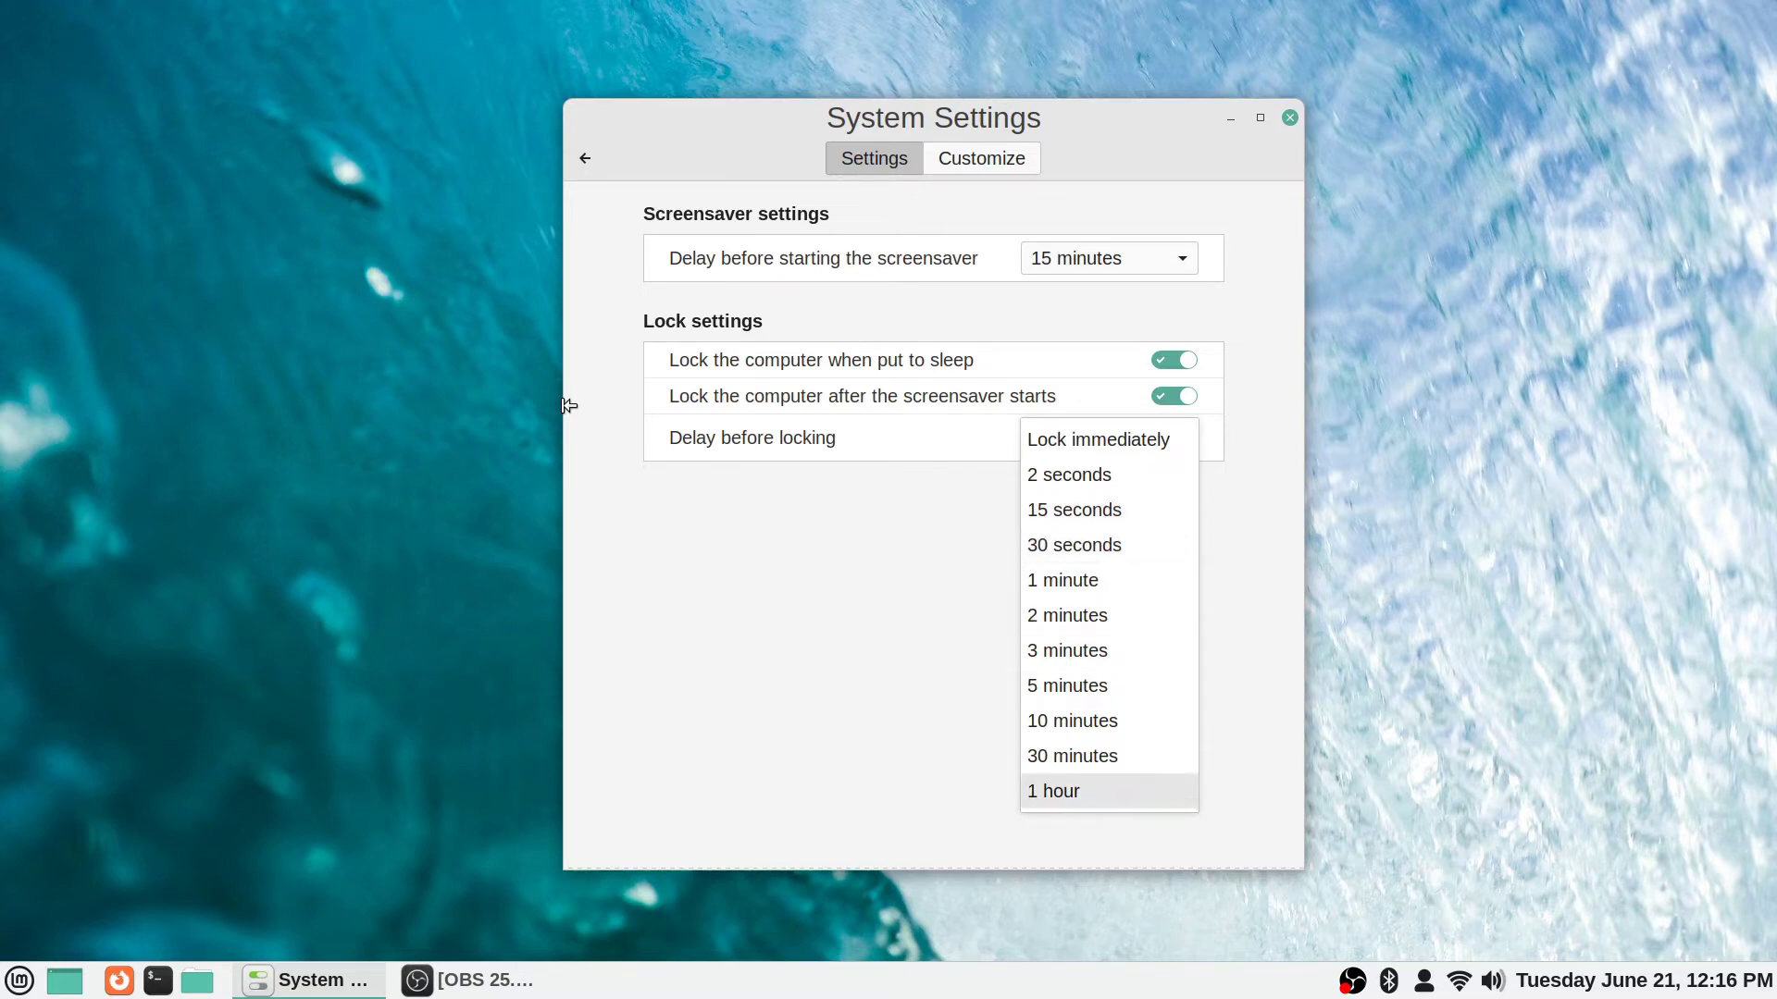
key(Down)
key(Down)
key(Down)
key(Down)
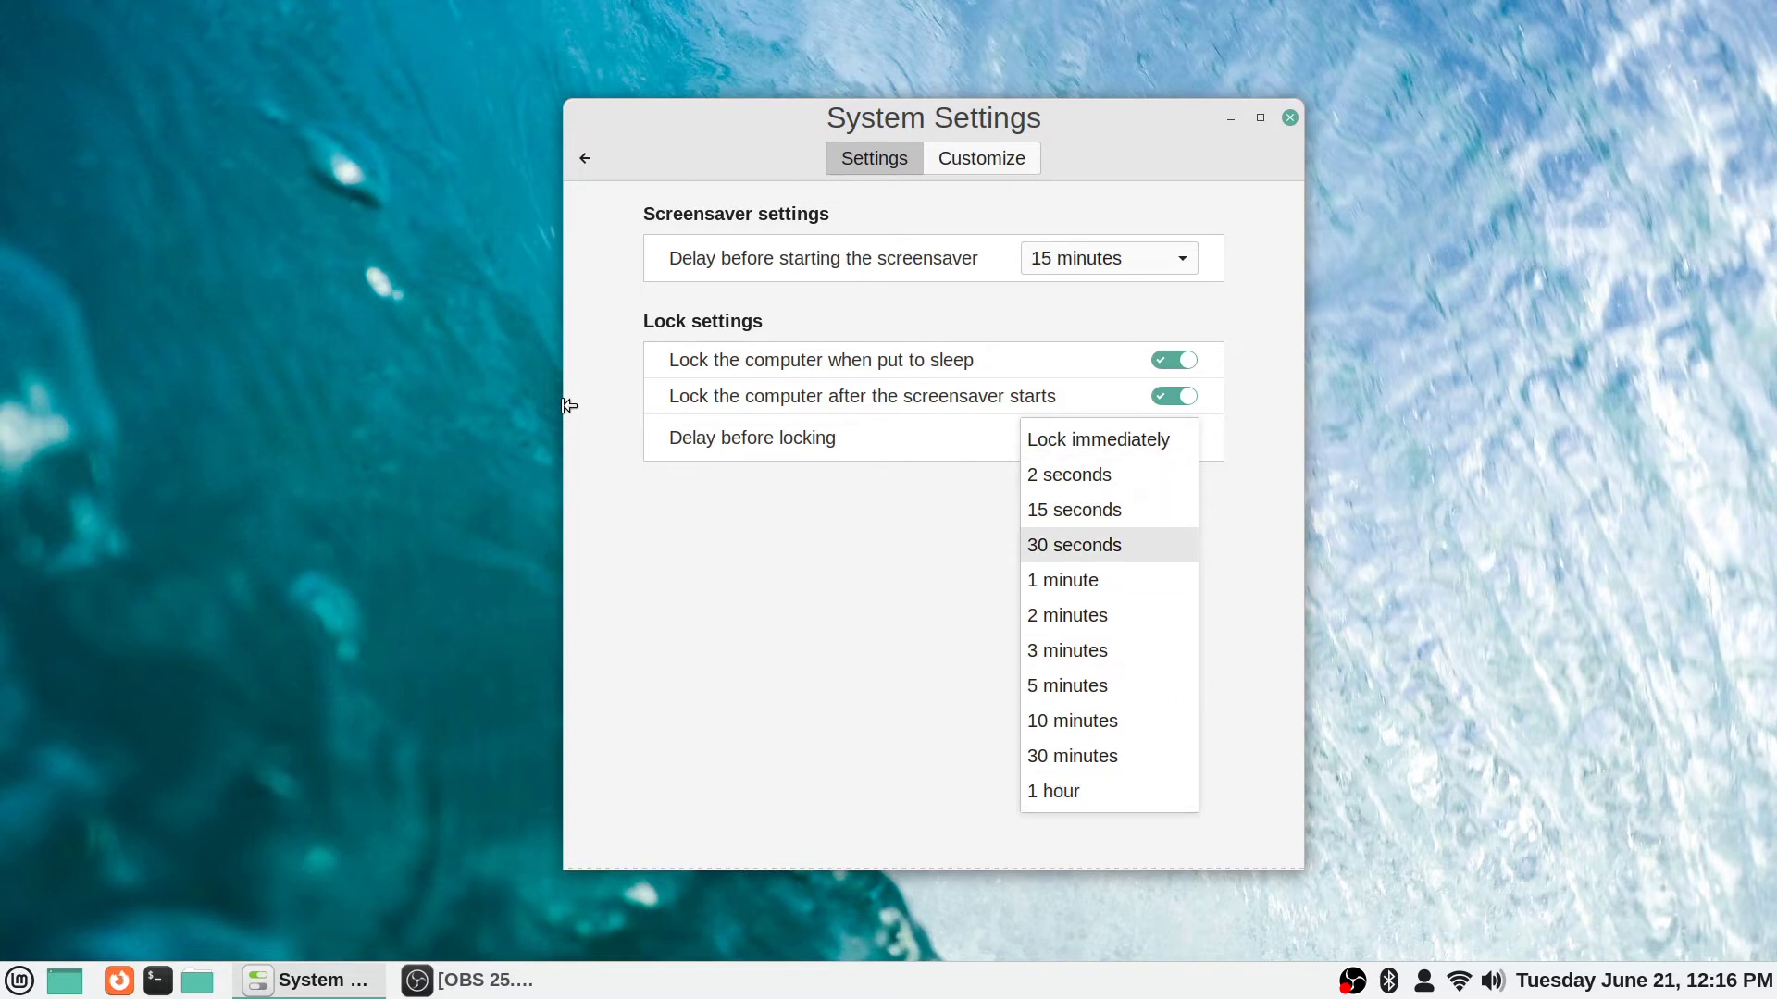
key(Down)
key(Down)
key(Down)
key(Down)
key(Down)
key(Down)
key(Down)
key(Up)
key(Up)
key(Up)
key(Up)
key(Up)
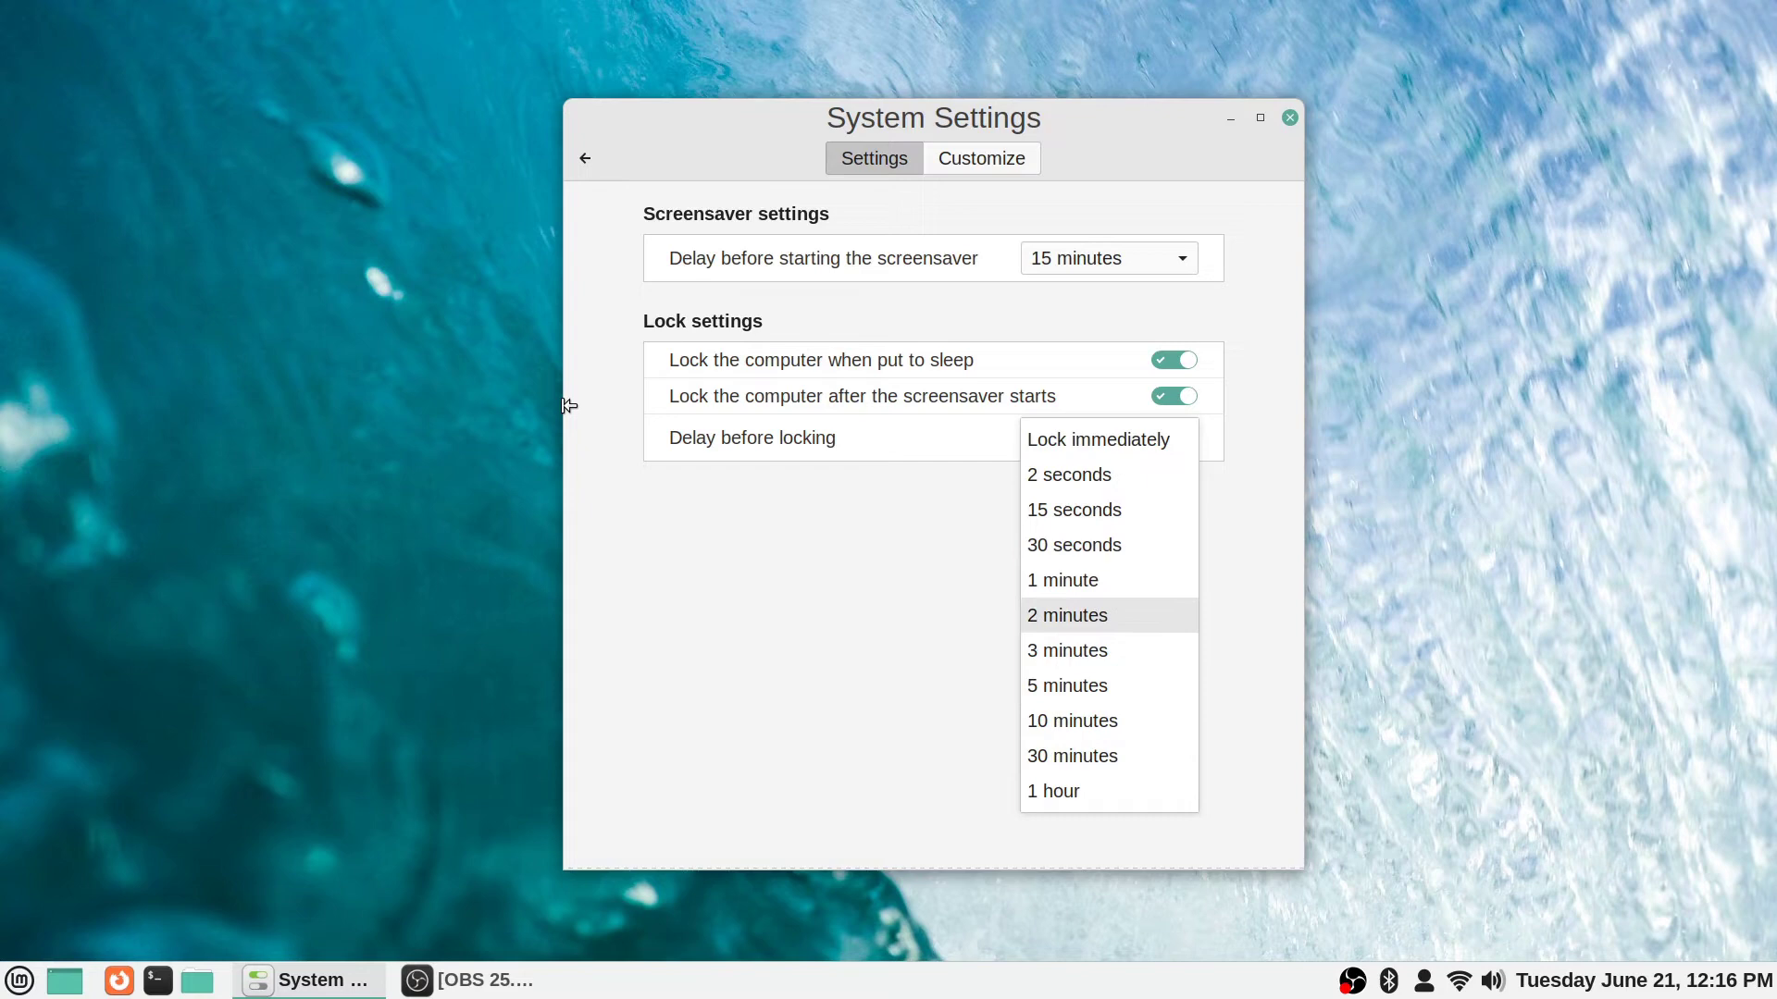
key(Up)
key(Up)
key(Up)
key(Up)
key(Up)
key(Return)
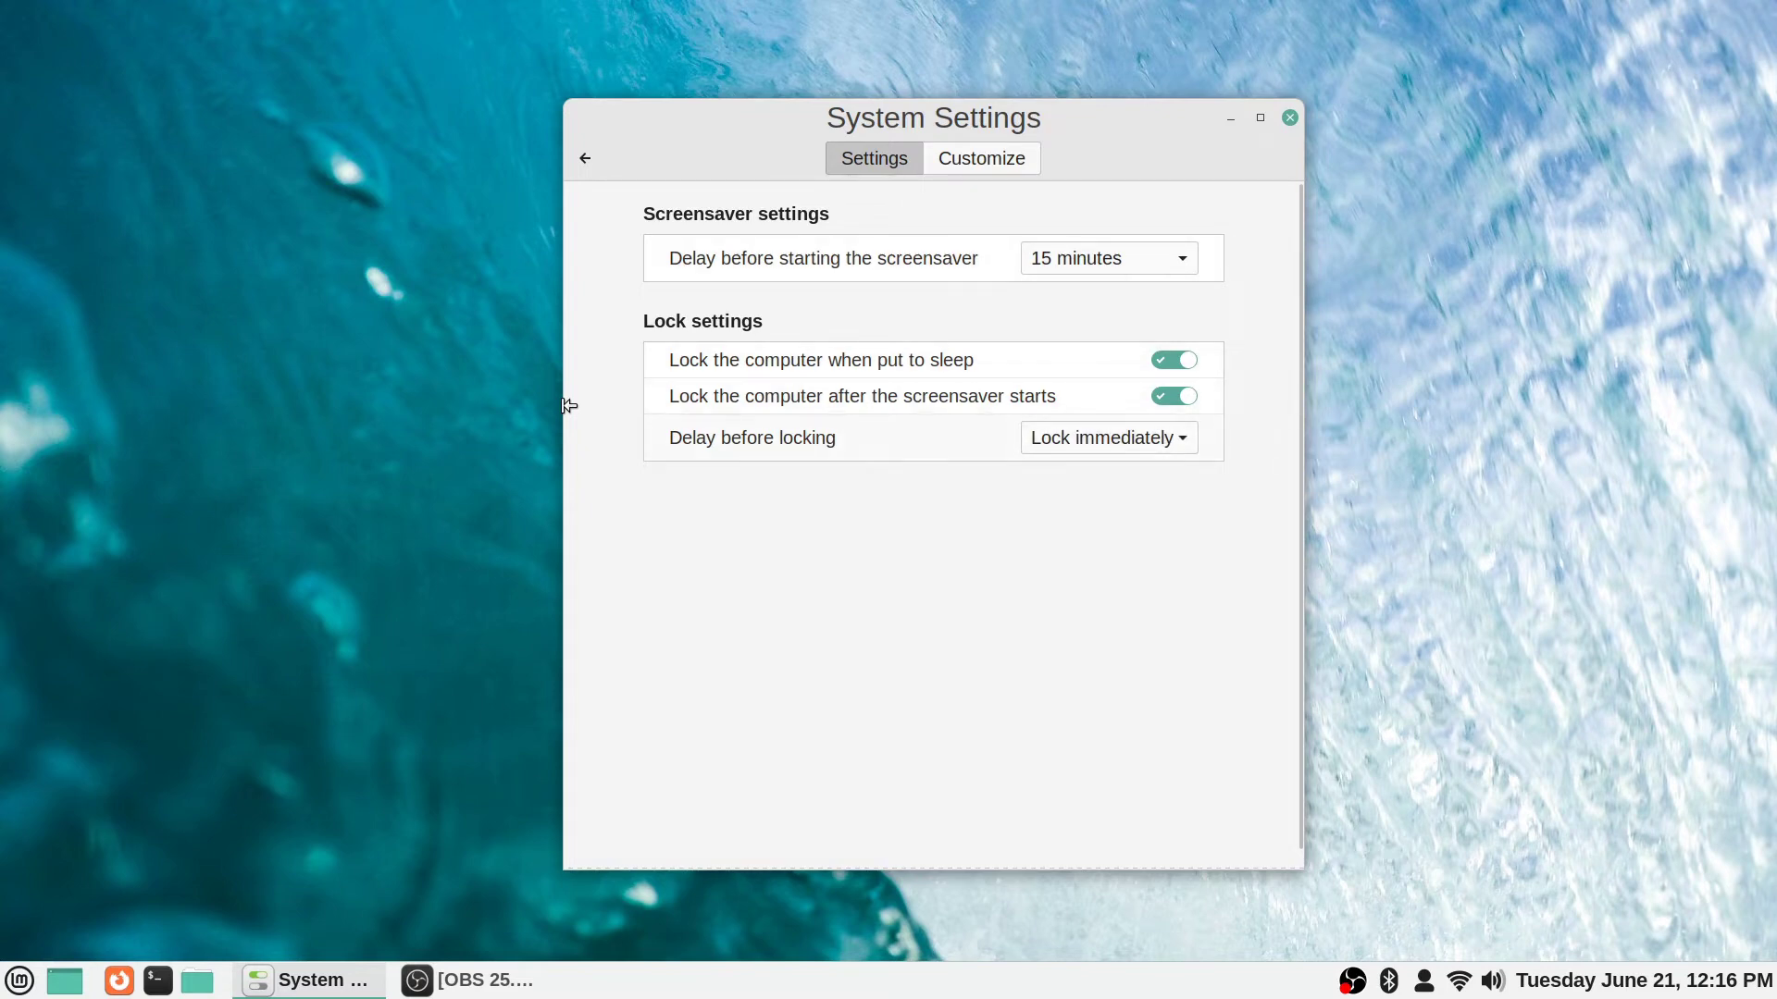
Look at the 15 and 30 seconds lock delays, then choose Lock immediately again
key(Return)
key(Down)
key(Down)
key(Down)
key(Up)
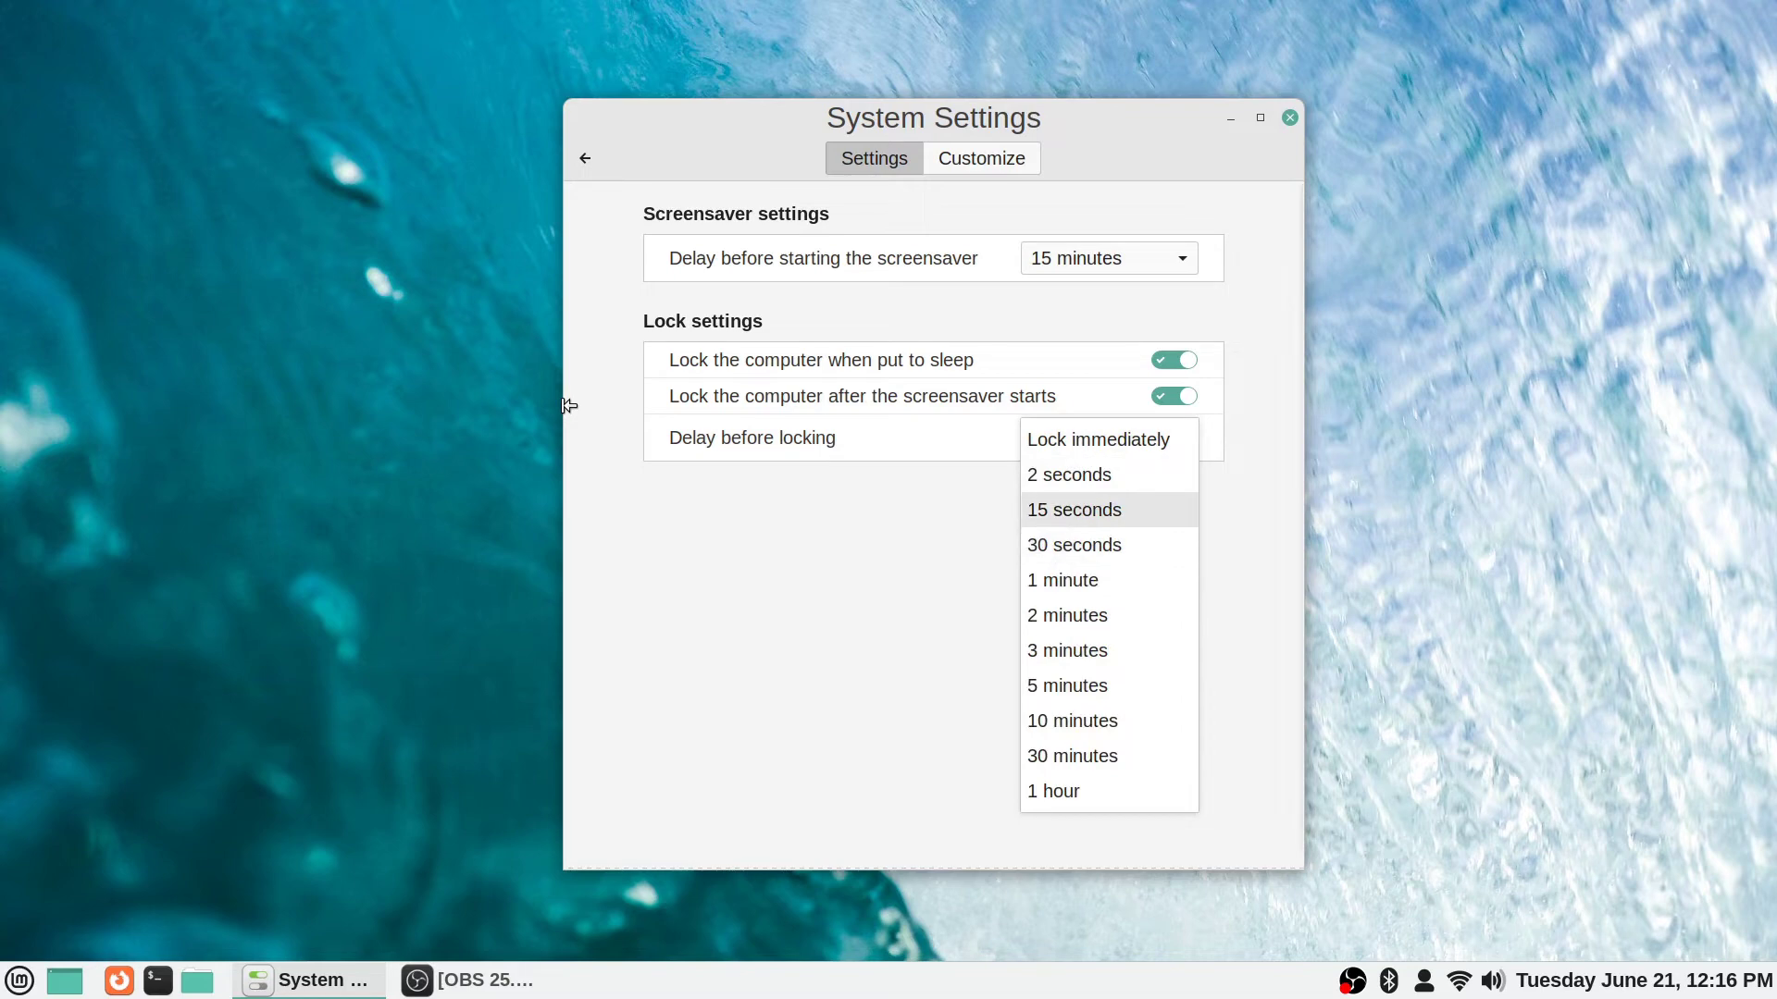
key(Down)
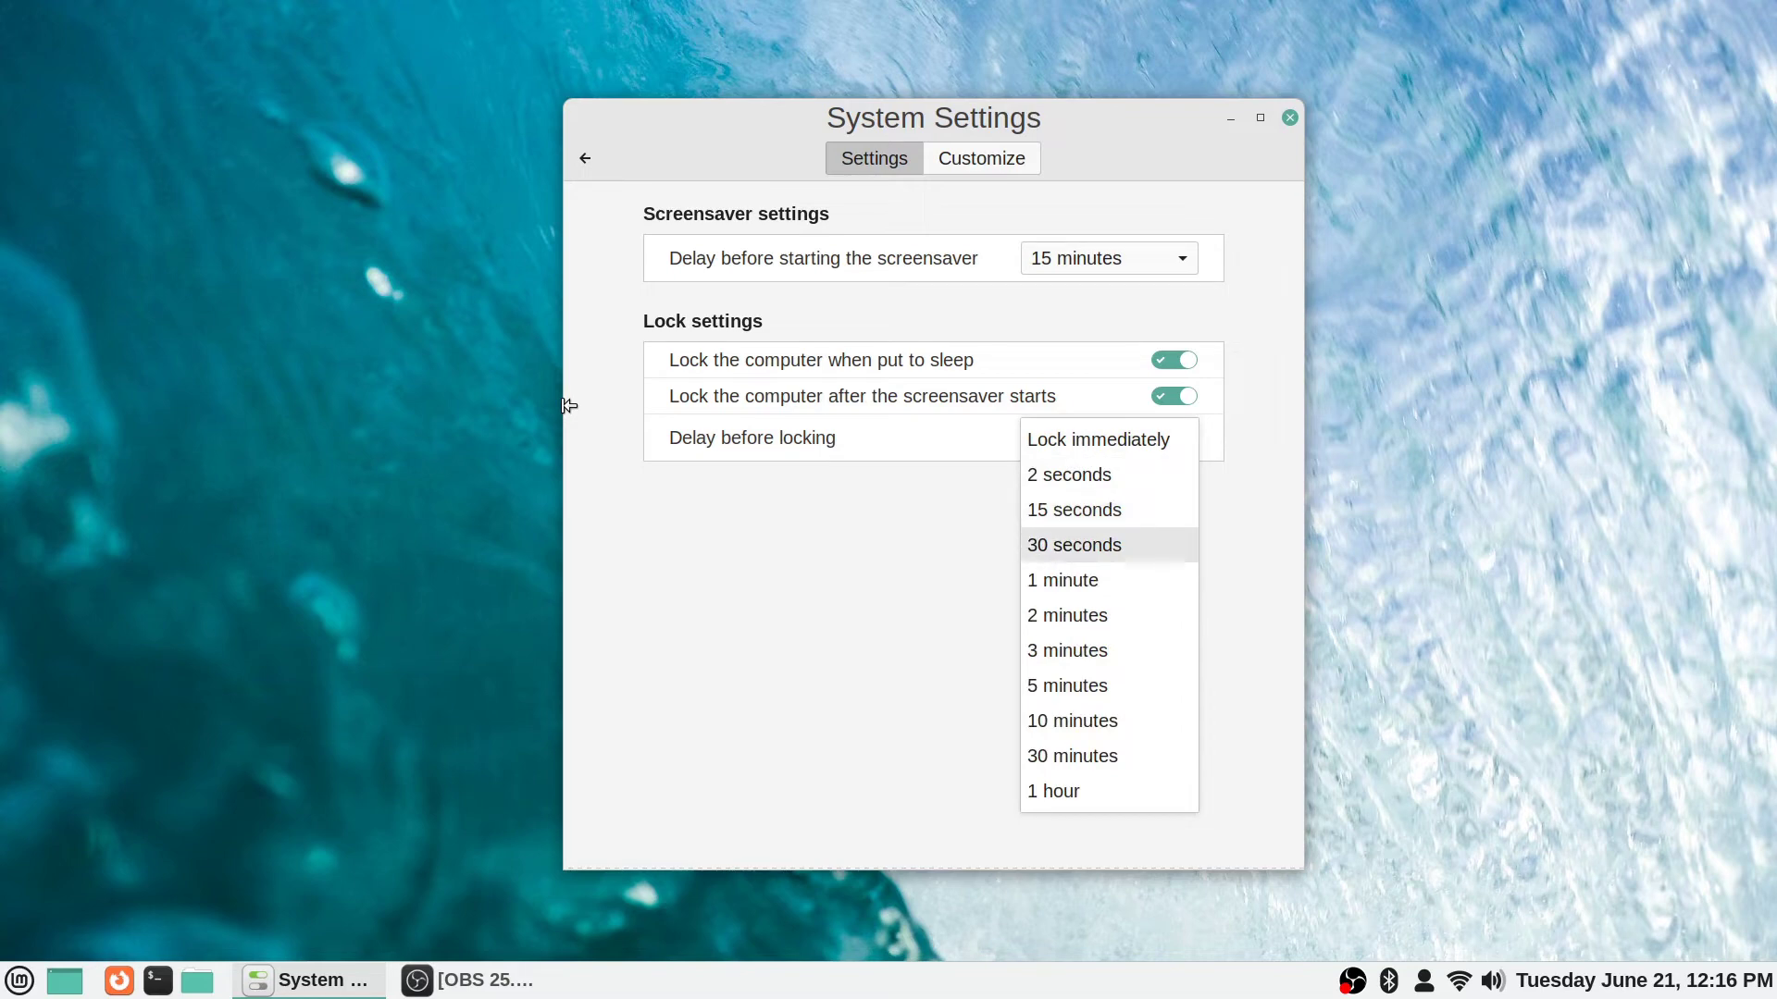
key(Up)
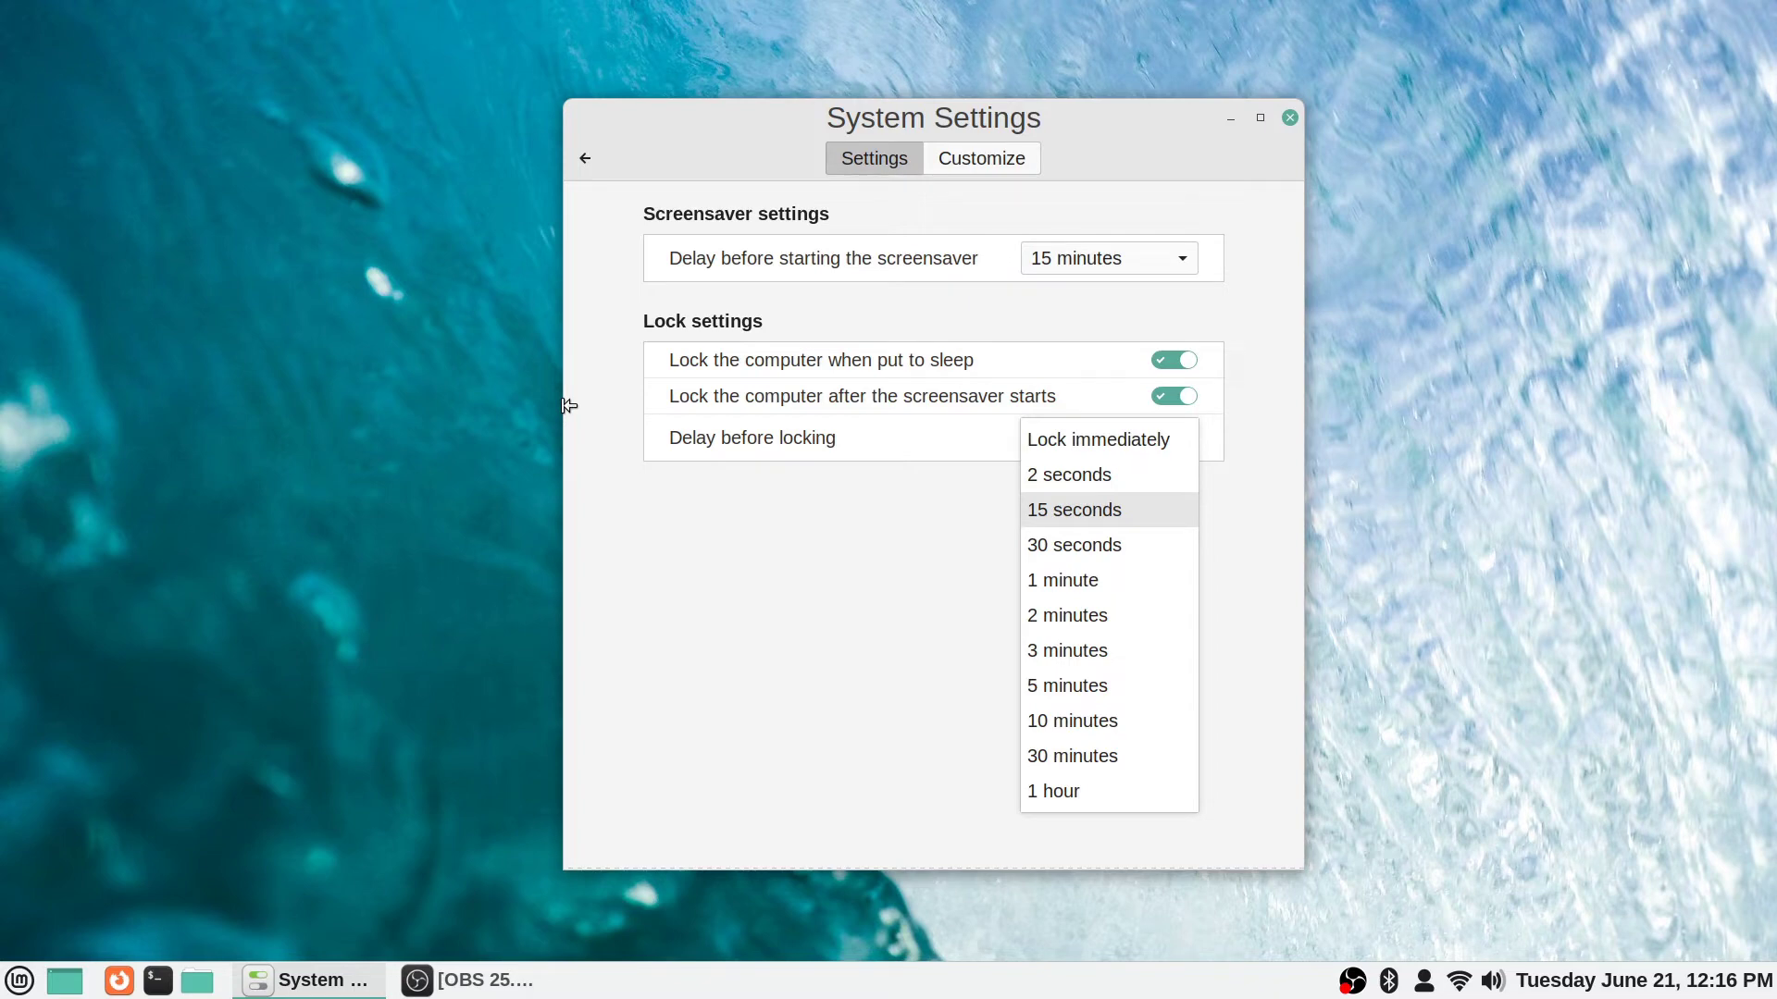
key(Down)
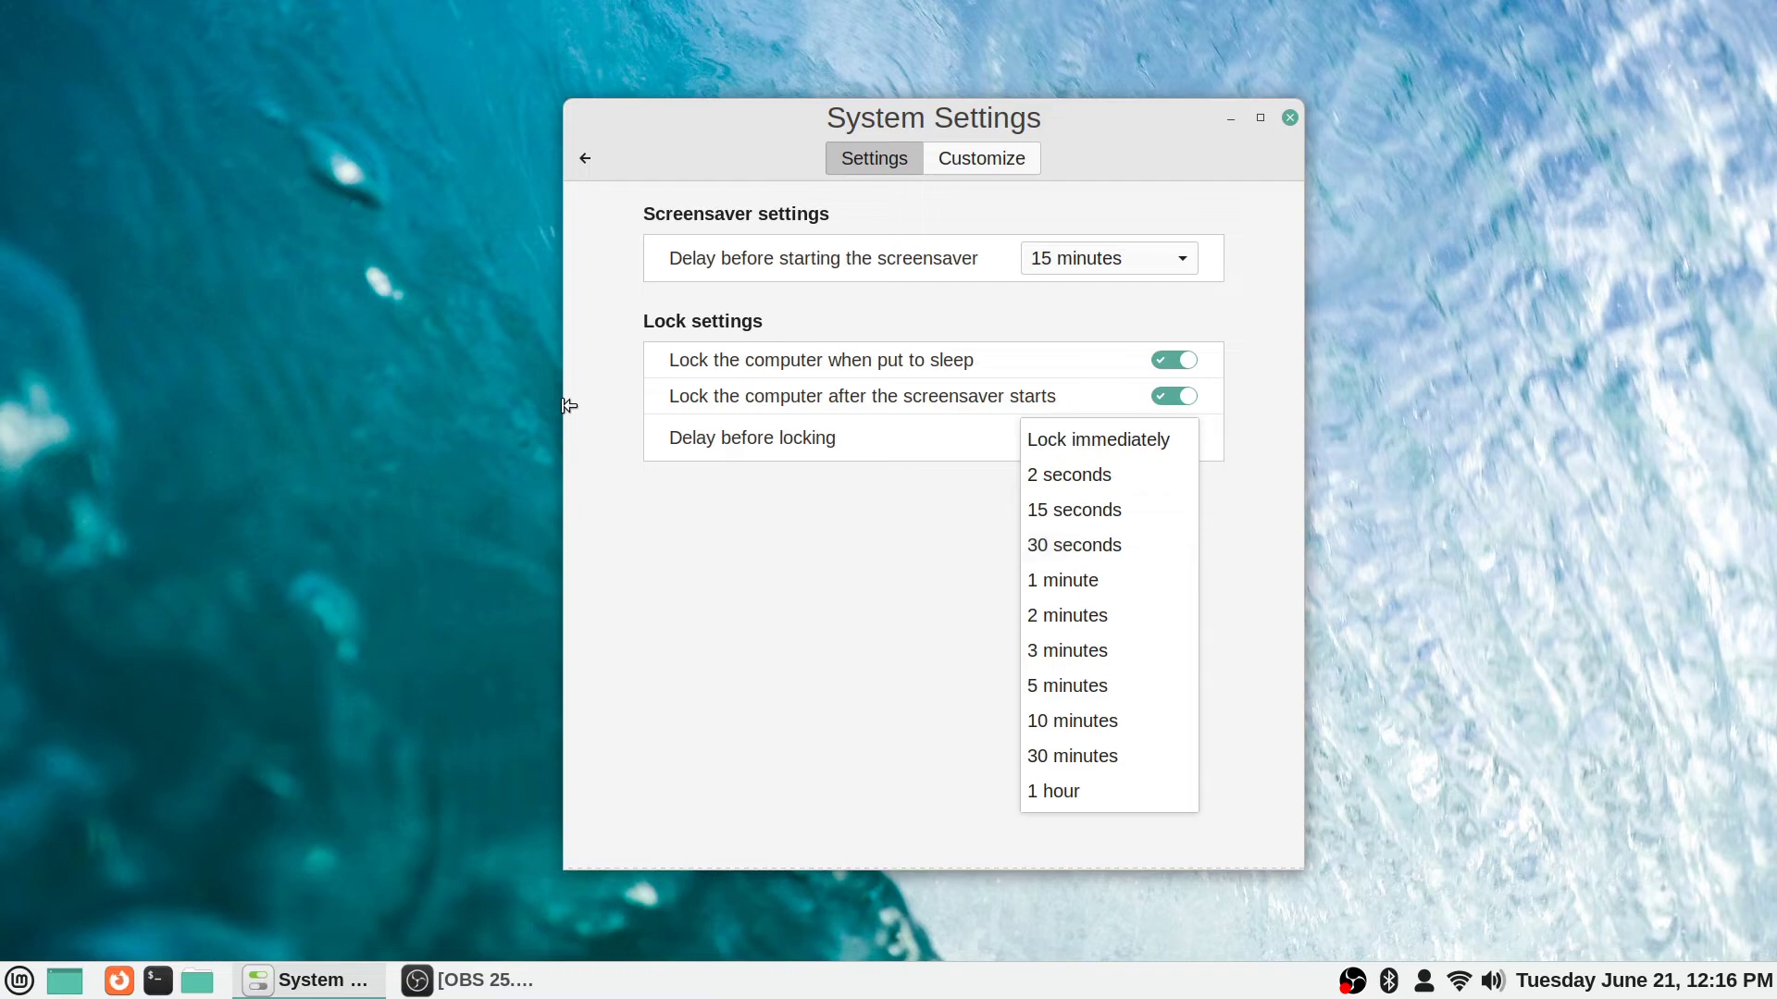
key(Home)
key(Return)
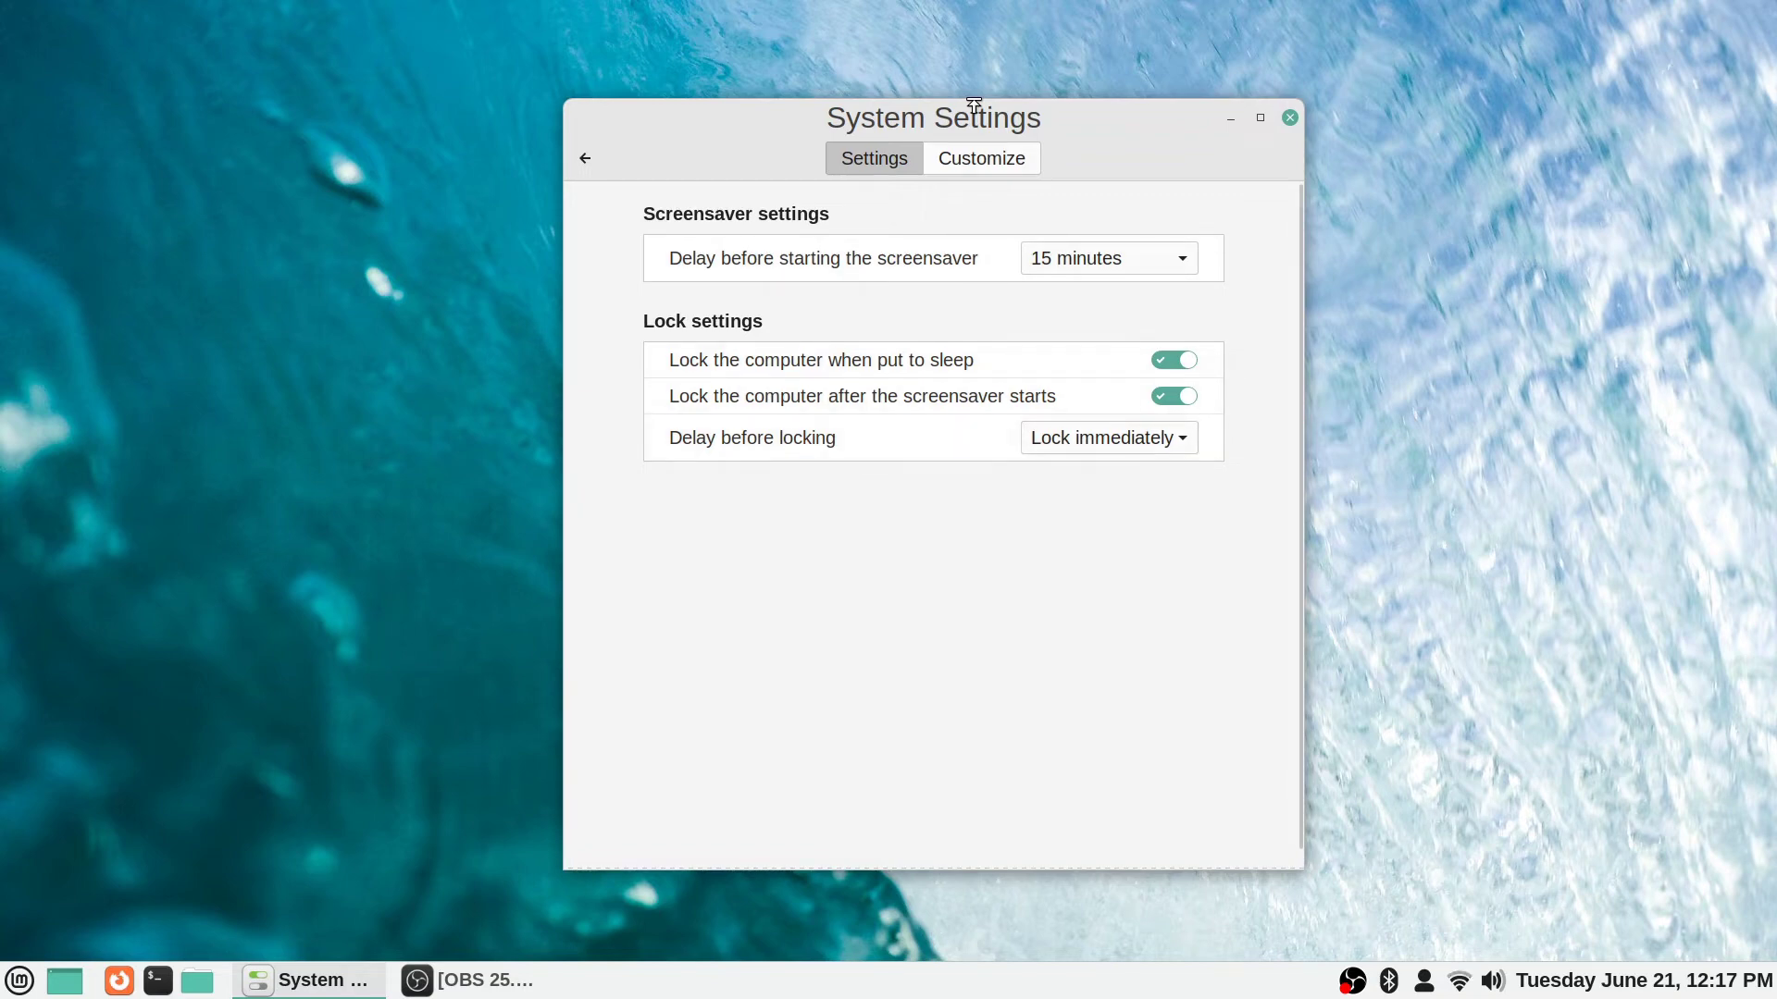
Switch to the Screensaver Customize tab showing clock fonts, away message and General options
key(ctrl+Page_Down)
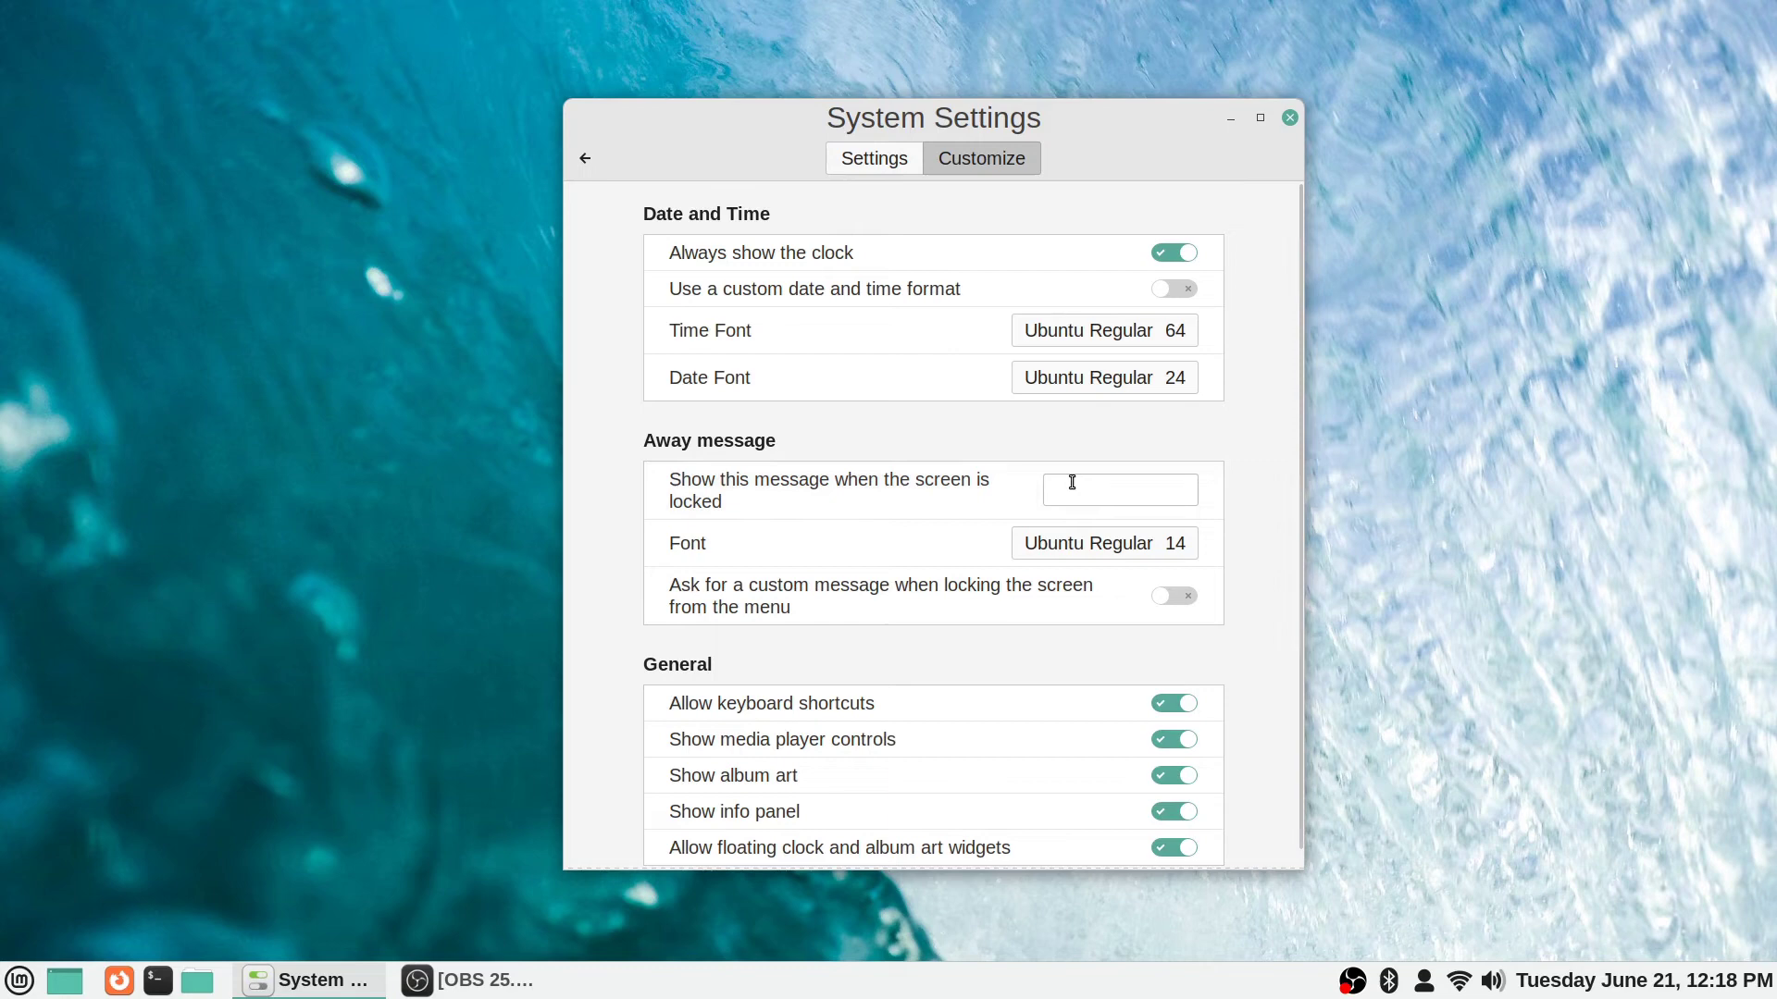
scroll(1071, 482, down, 1)
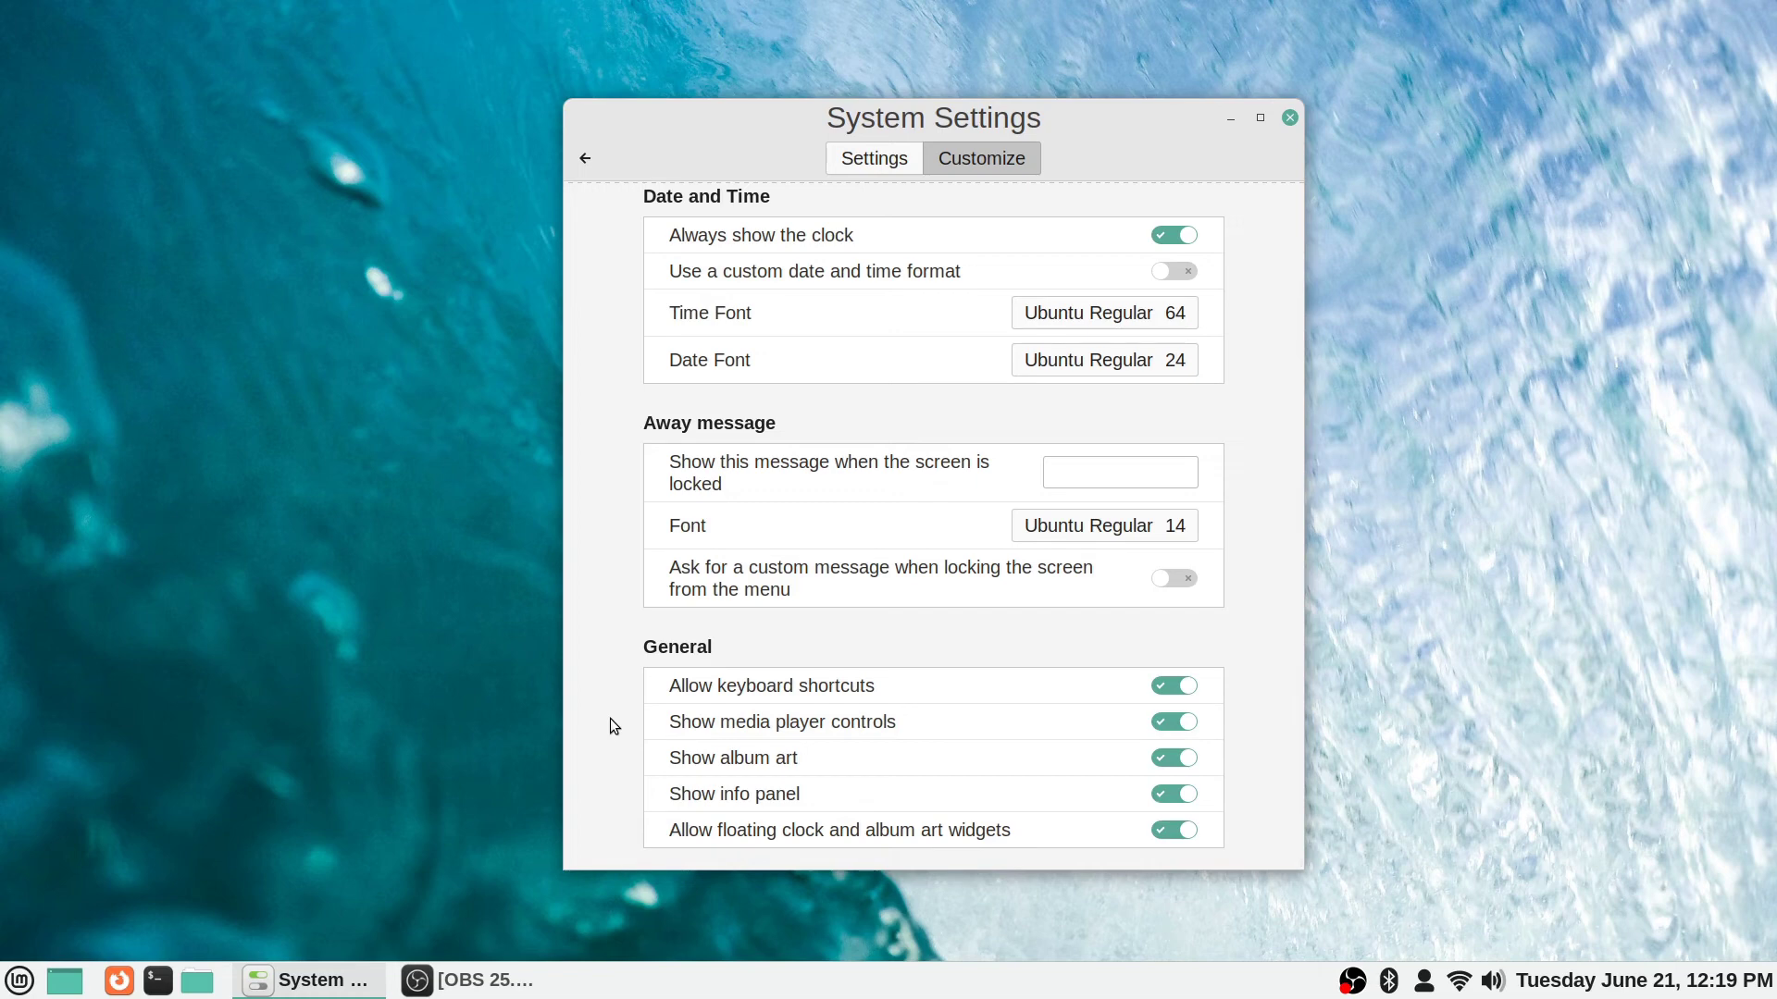
mouse_move(609, 718)
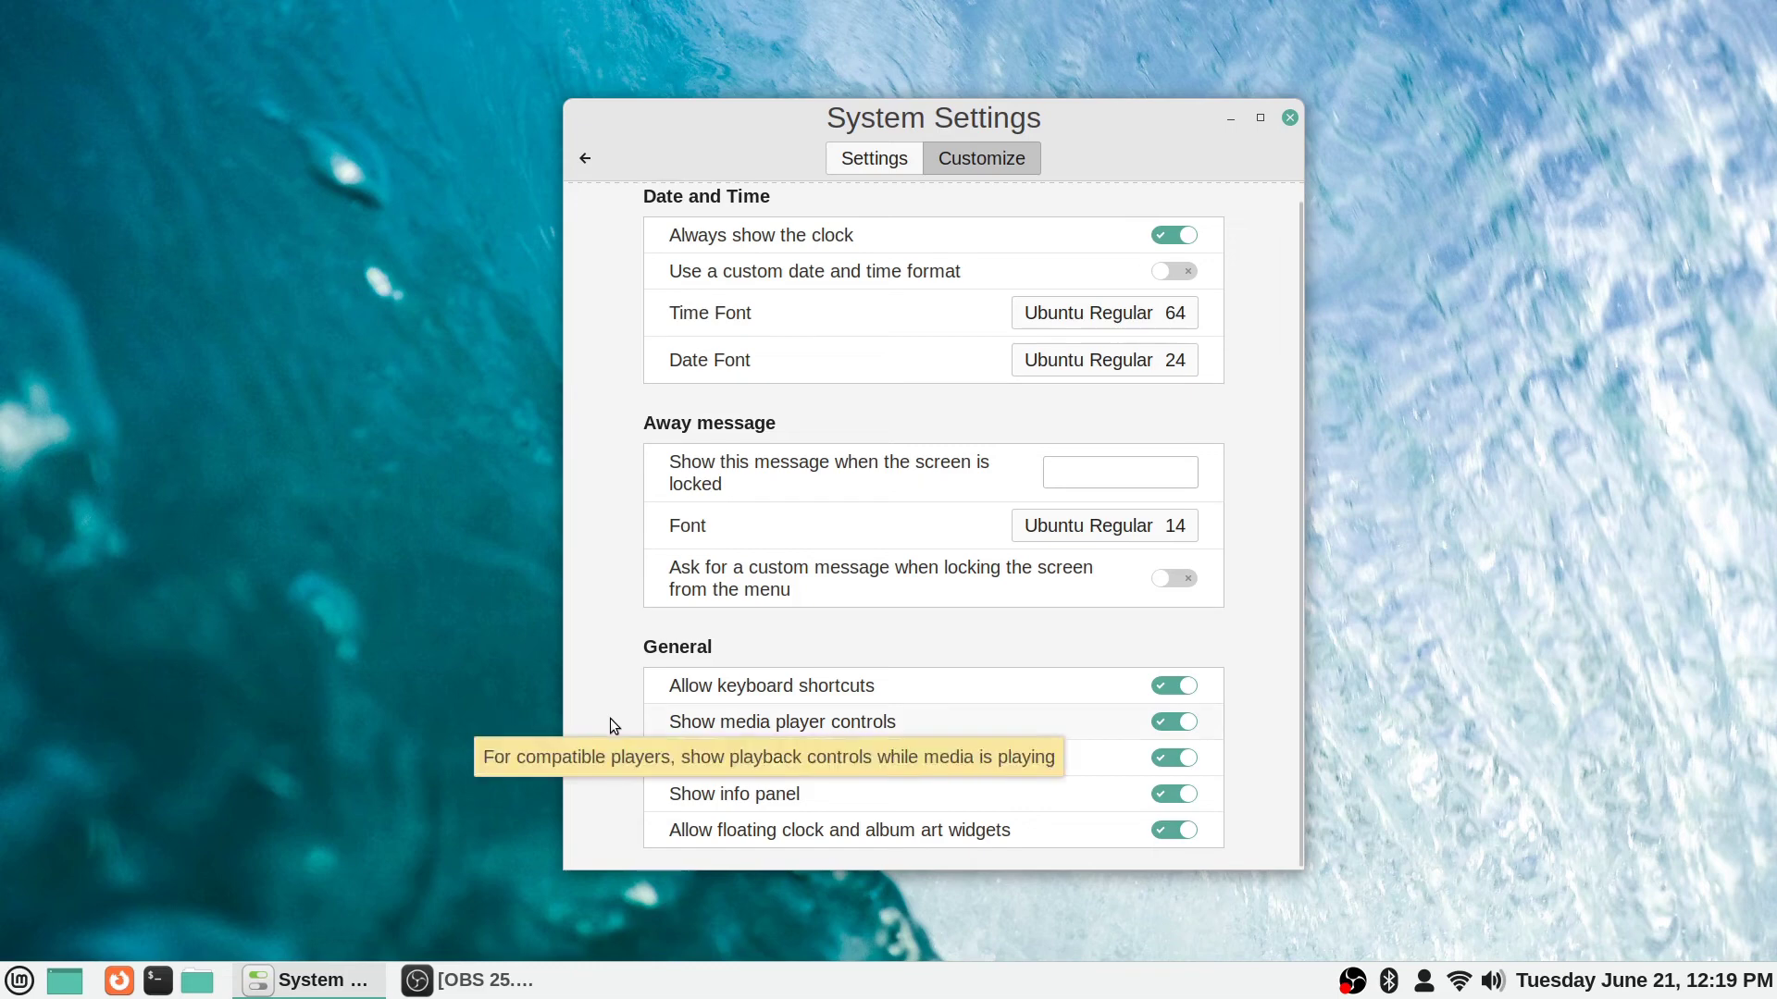